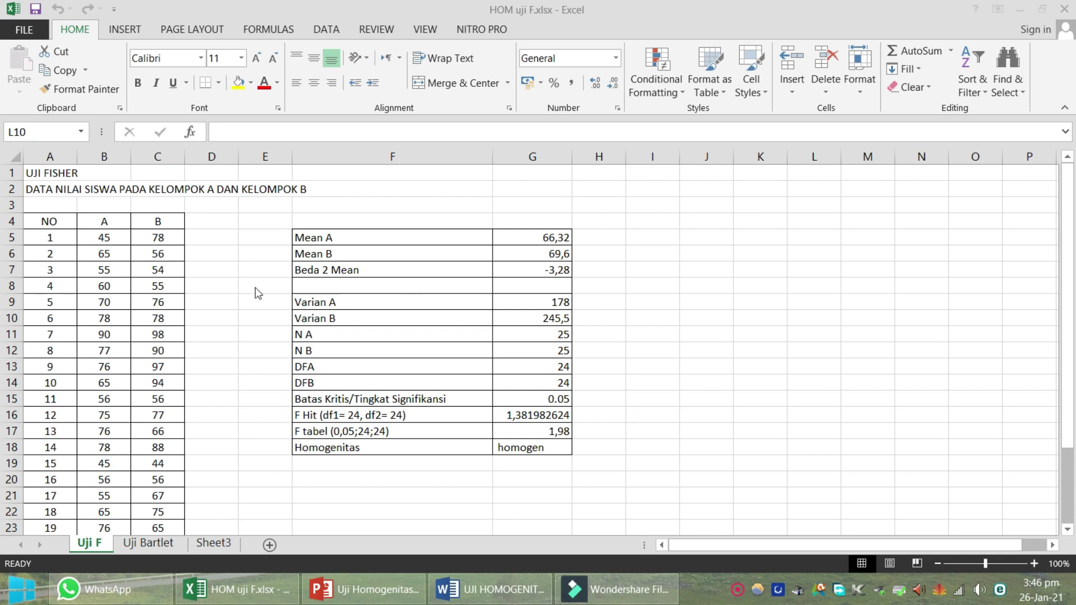
Review the score data for groups A and B from the first to the last student on the Uji F sheet.
{"action": "left_click", "coordinate": [187, 267]}
{"action": "scroll", "coordinate": [185, 274], "scroll_direction": "down", "scroll_amount": 4}
{"action": "scroll", "coordinate": [183, 277], "scroll_direction": "up", "scroll_amount": 4}
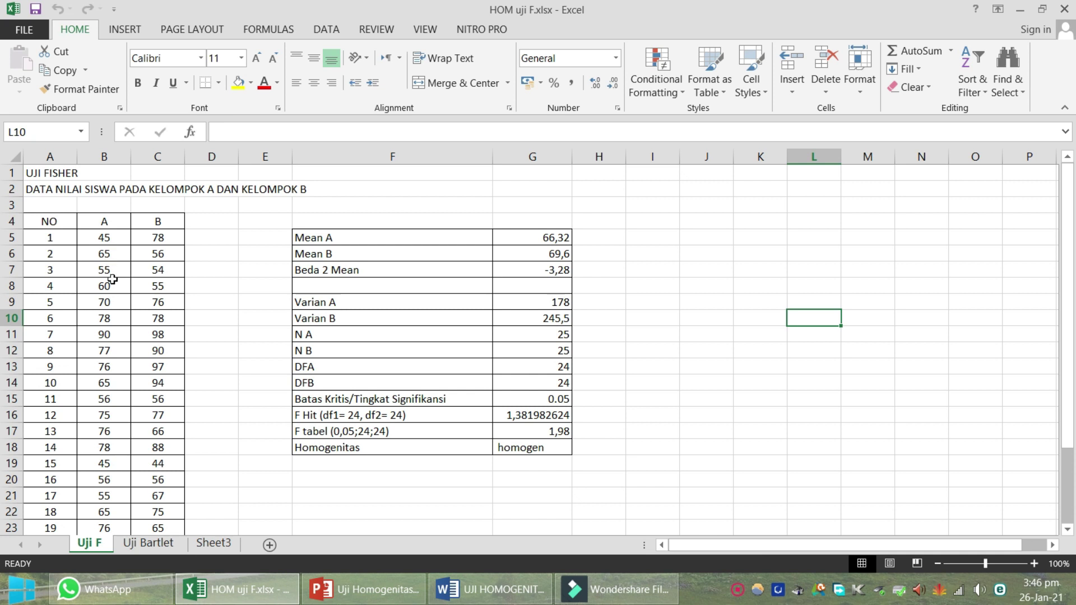
{"action": "scroll", "coordinate": [113, 280], "scroll_direction": "down", "scroll_amount": 4}
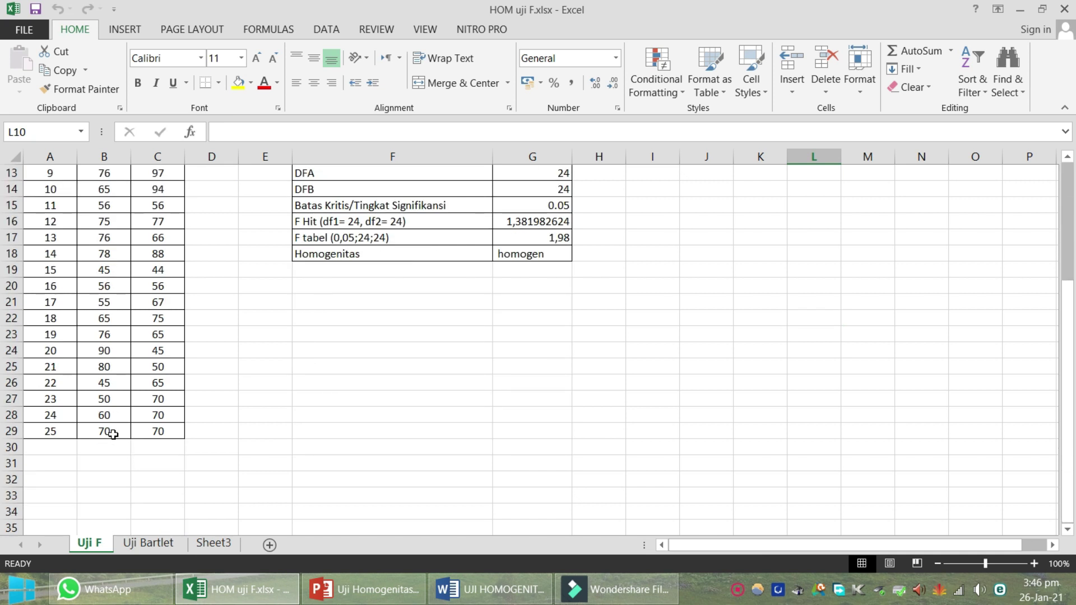
{"action": "scroll", "coordinate": [105, 394], "scroll_direction": "up", "scroll_amount": 4}
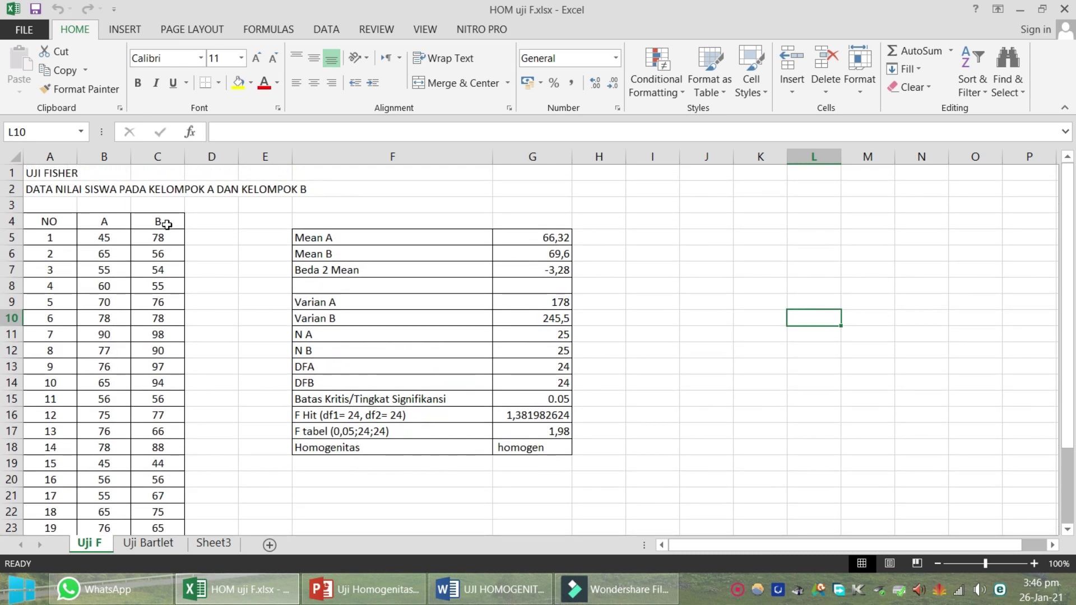
{"action": "scroll", "coordinate": [167, 224], "scroll_direction": "down", "scroll_amount": 1}
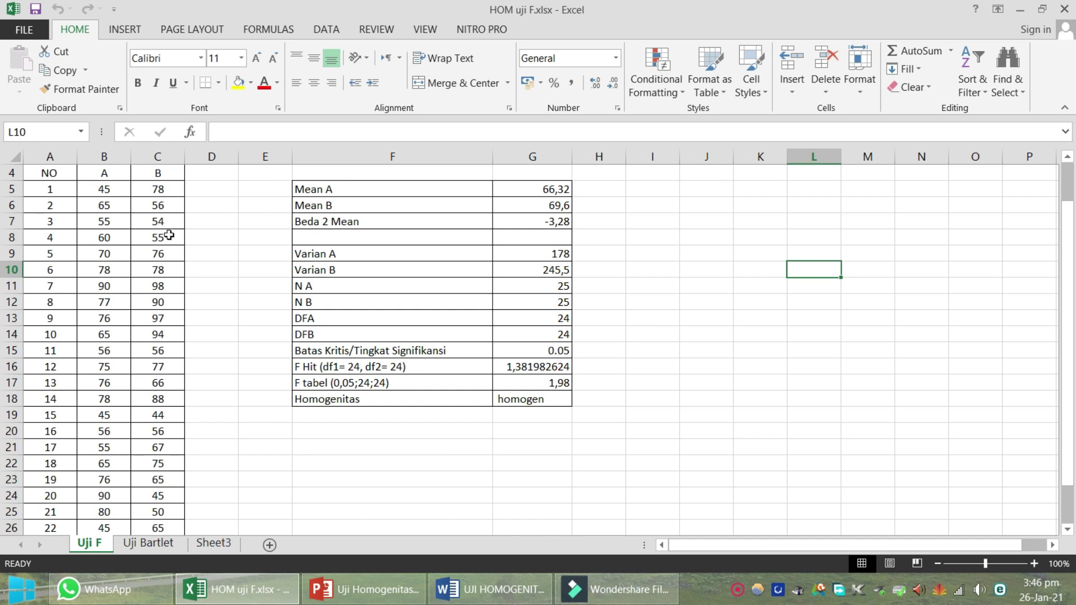
{"action": "scroll", "coordinate": [166, 257], "scroll_direction": "down", "scroll_amount": 3}
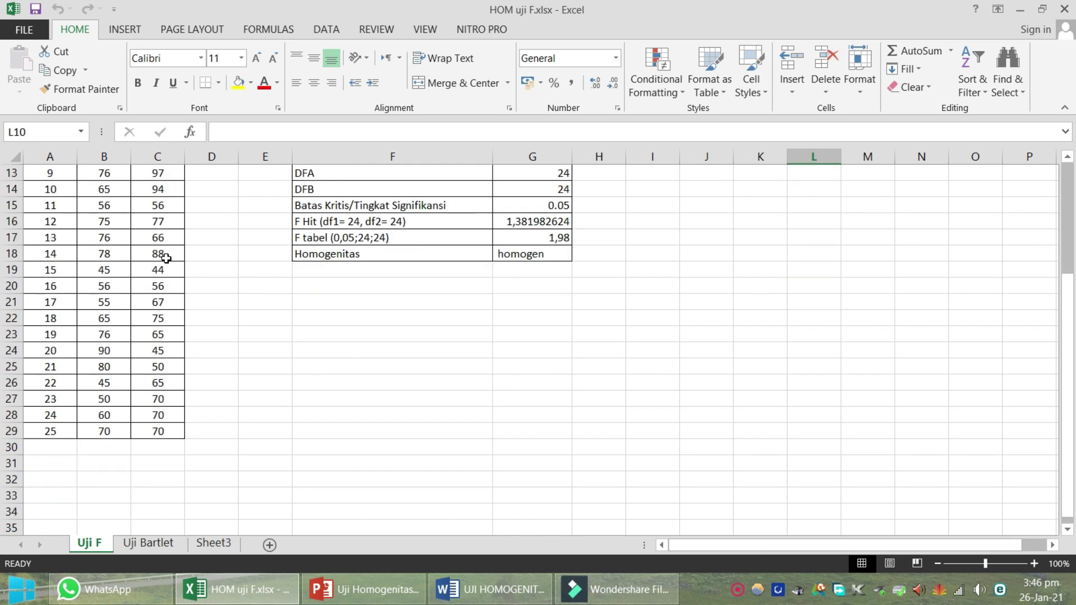
{"action": "left_click", "coordinate": [167, 430]}
{"action": "scroll", "coordinate": [168, 420], "scroll_direction": "up", "scroll_amount": 4}
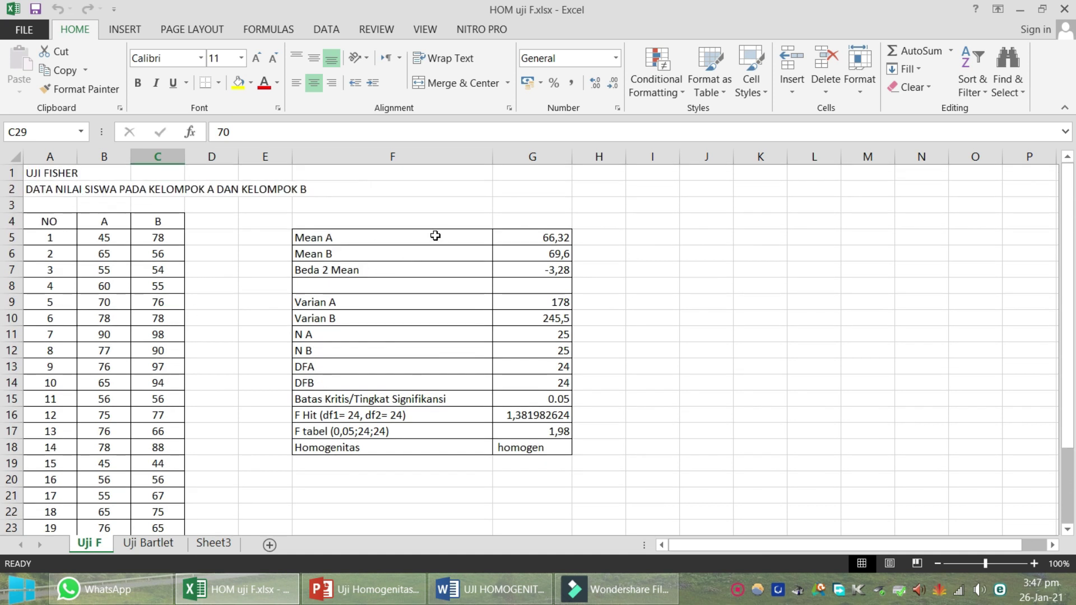
Calculate Mean A in cell G5 with the AVERAGE function over the group A scores B5:B29.
{"action": "left_click", "coordinate": [533, 238]}
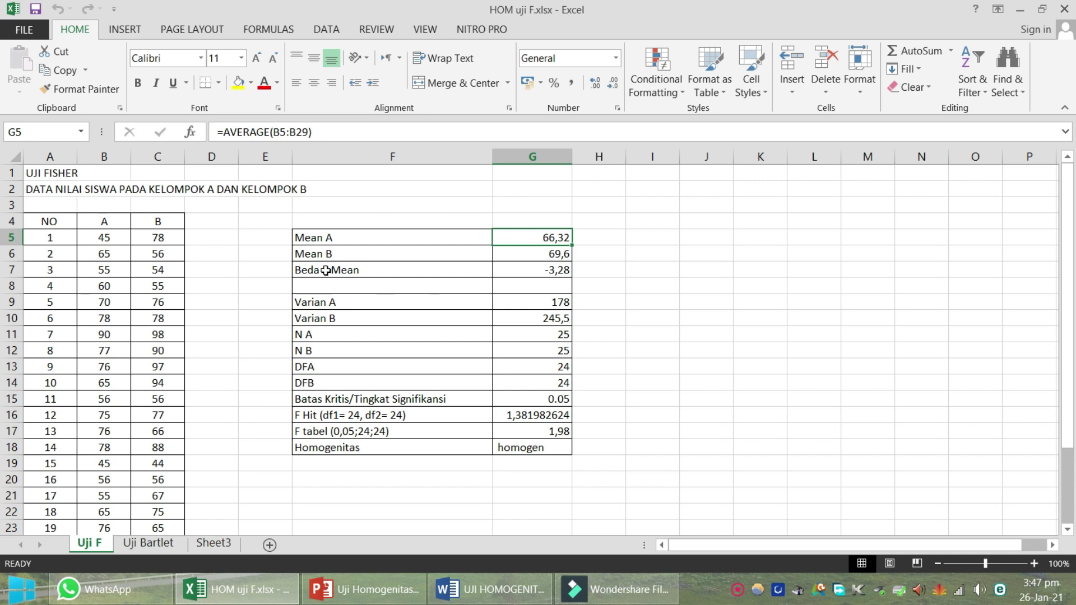
{"action": "left_click", "coordinate": [512, 237]}
{"action": "type", "text": "="}
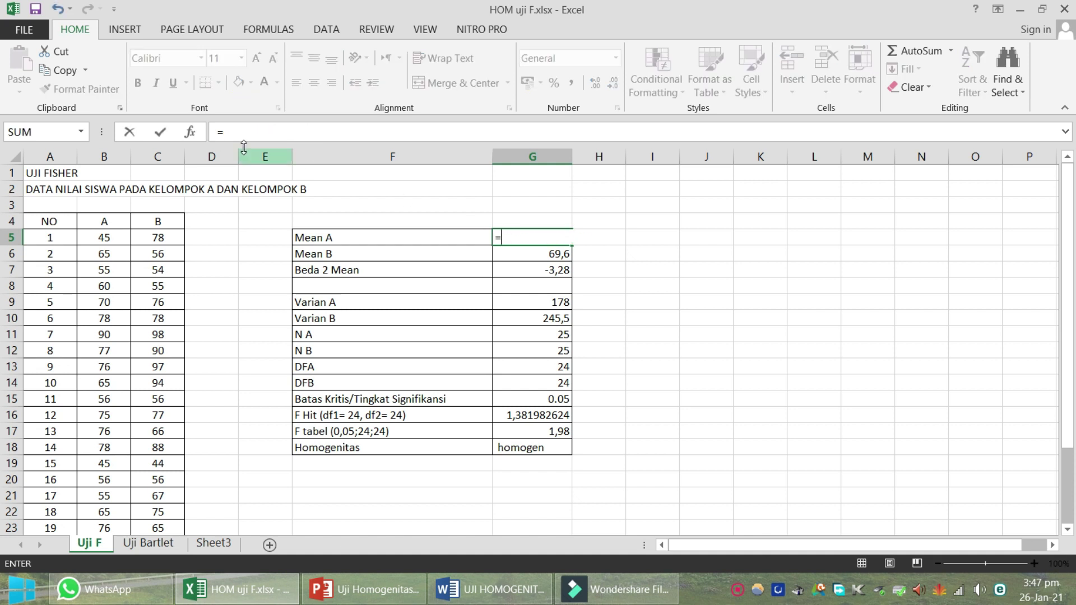
{"action": "left_click", "coordinate": [80, 133]}
{"action": "left_click", "coordinate": [32, 168]}
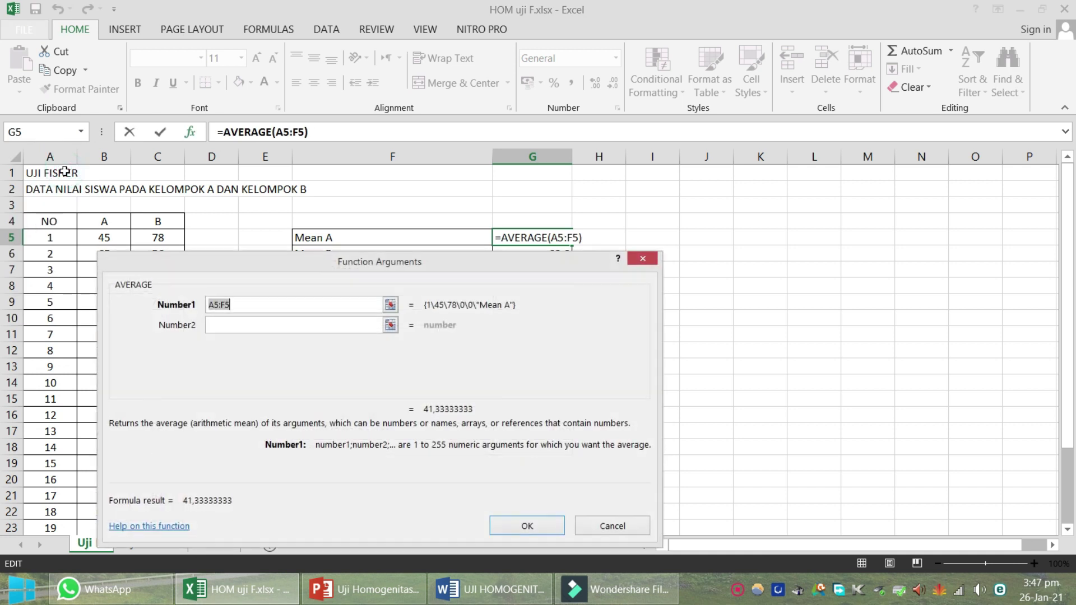
{"action": "left_click", "coordinate": [193, 262]}
{"action": "left_click_drag", "start_coordinate": [193, 262], "coordinate": [365, 235]}
{"action": "left_click_drag", "start_coordinate": [98, 236], "coordinate": [110, 514]}
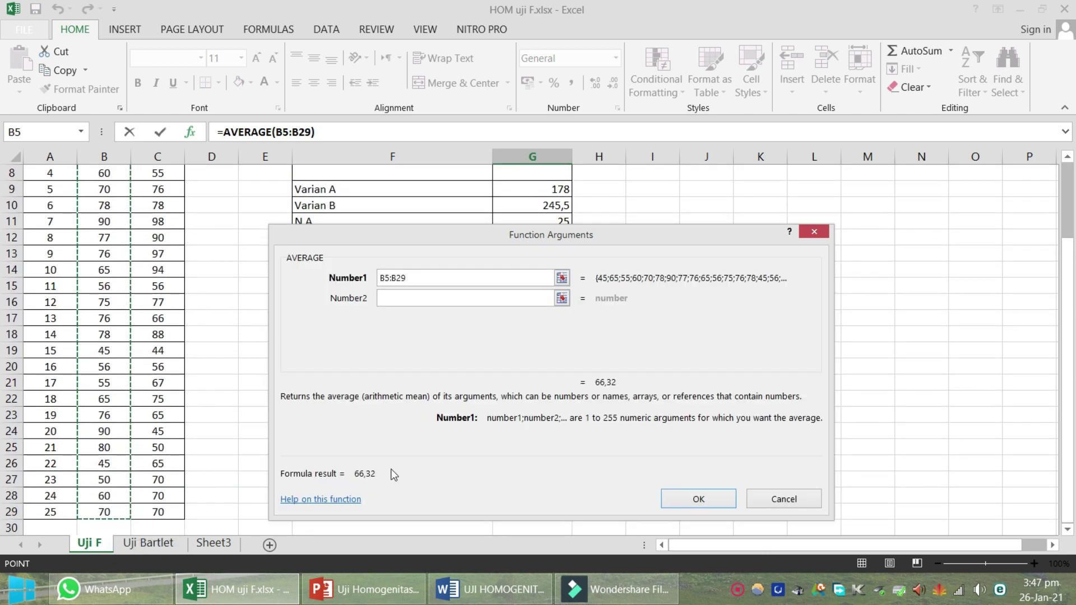
{"action": "left_click", "coordinate": [697, 499]}
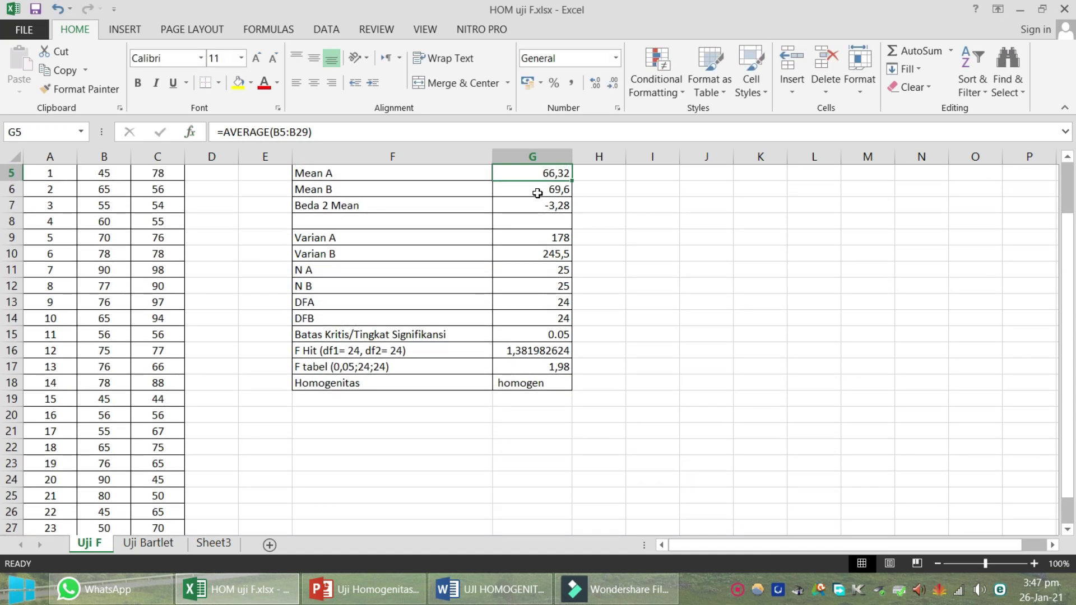
Calculate Mean B in cell G6 with the AVERAGE function over the group B scores C5:C29.
{"action": "left_click", "coordinate": [540, 190]}
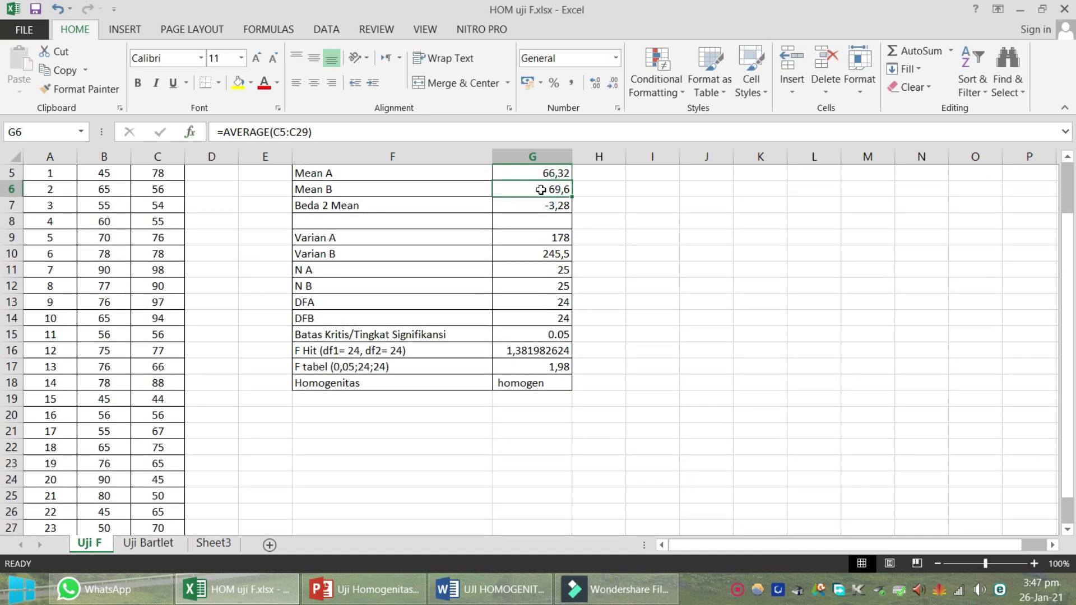
{"action": "type", "text": "="}
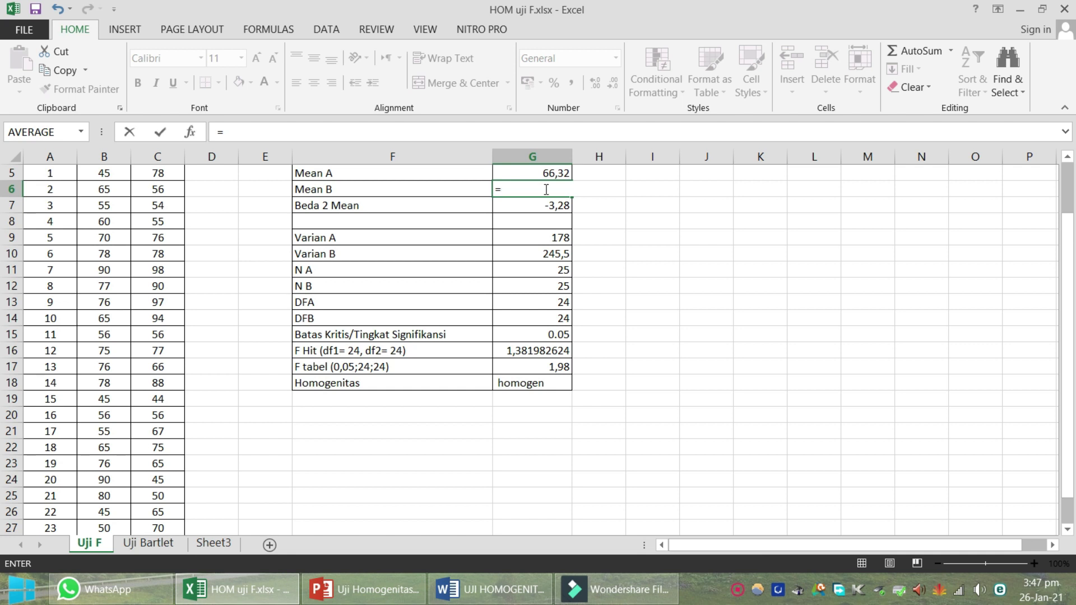
{"action": "left_click", "coordinate": [53, 133]}
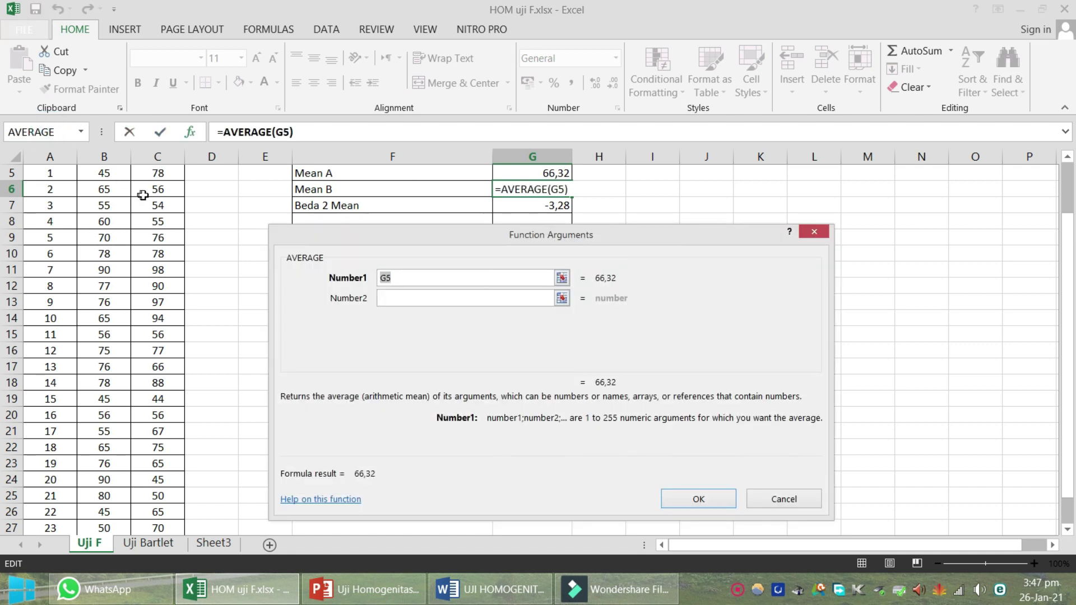
{"action": "scroll", "coordinate": [162, 239], "scroll_direction": "up", "scroll_amount": 1}
{"action": "left_click_drag", "start_coordinate": [165, 224], "coordinate": [171, 483]}
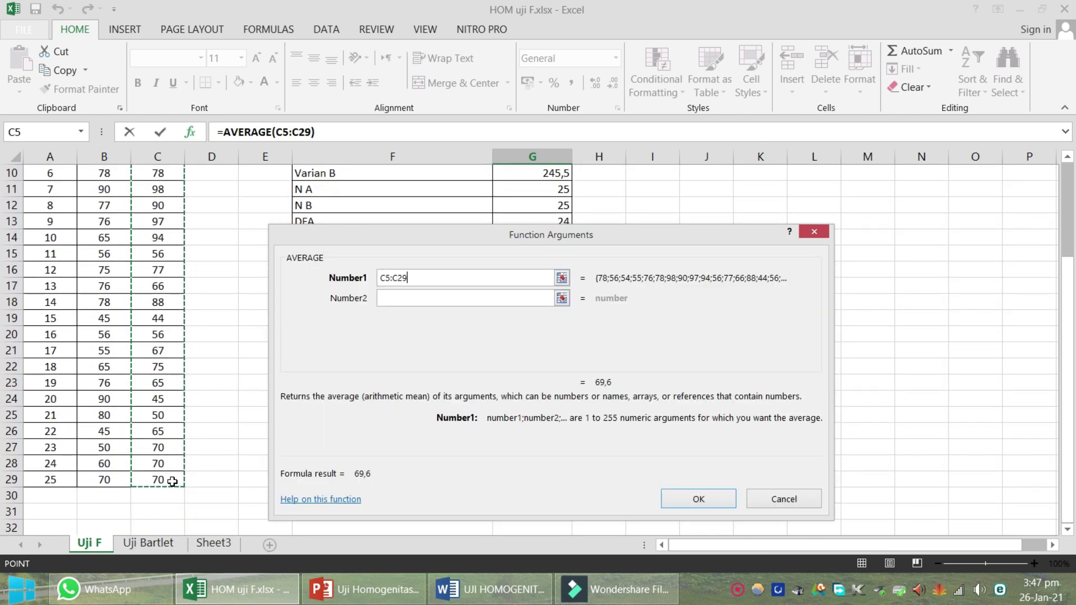
{"action": "left_click", "coordinate": [697, 499]}
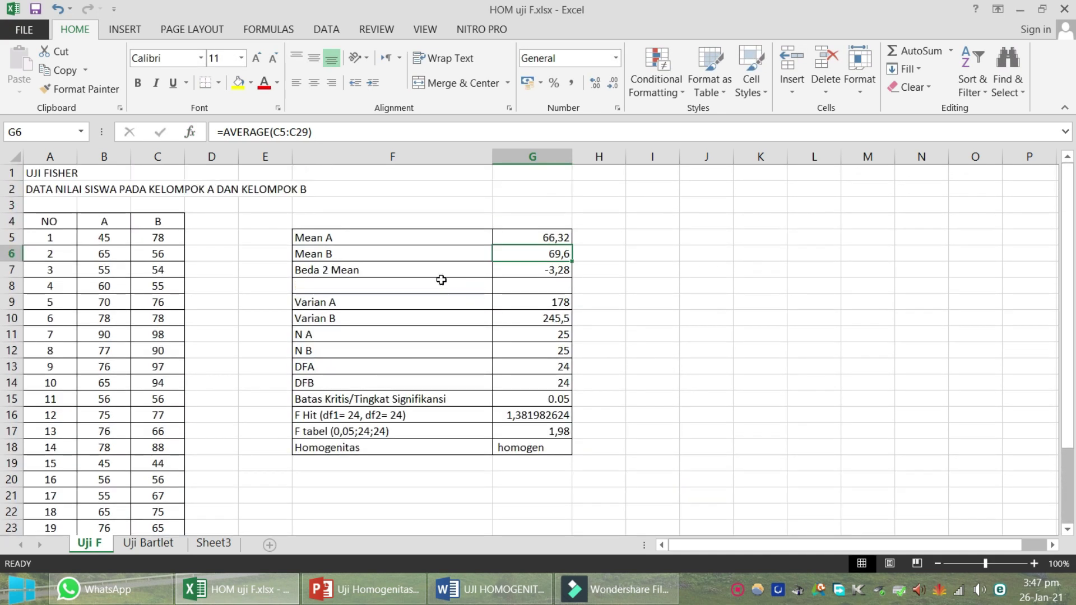
Calculate the difference between the two means in cell G7 with the formula =G5-G6.
{"action": "left_click", "coordinate": [549, 270]}
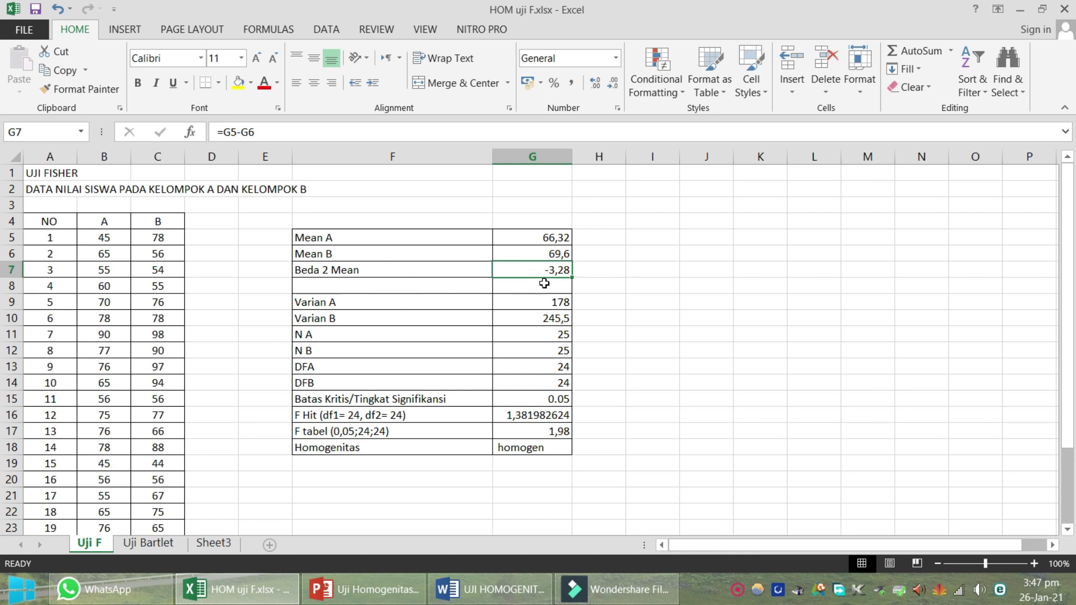
{"action": "type", "text": "="}
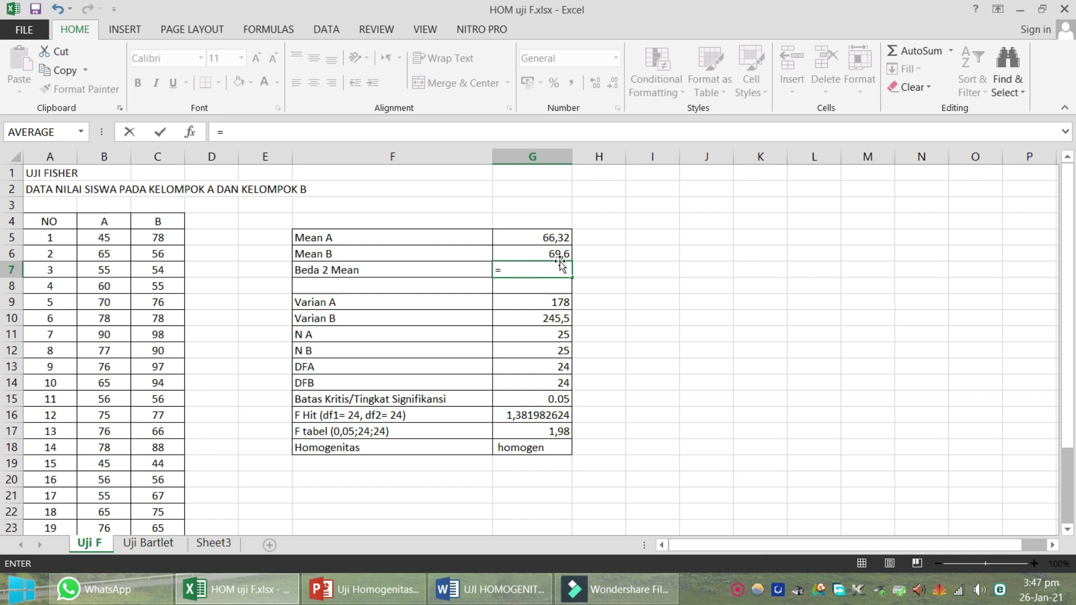
{"action": "left_click", "coordinate": [553, 238]}
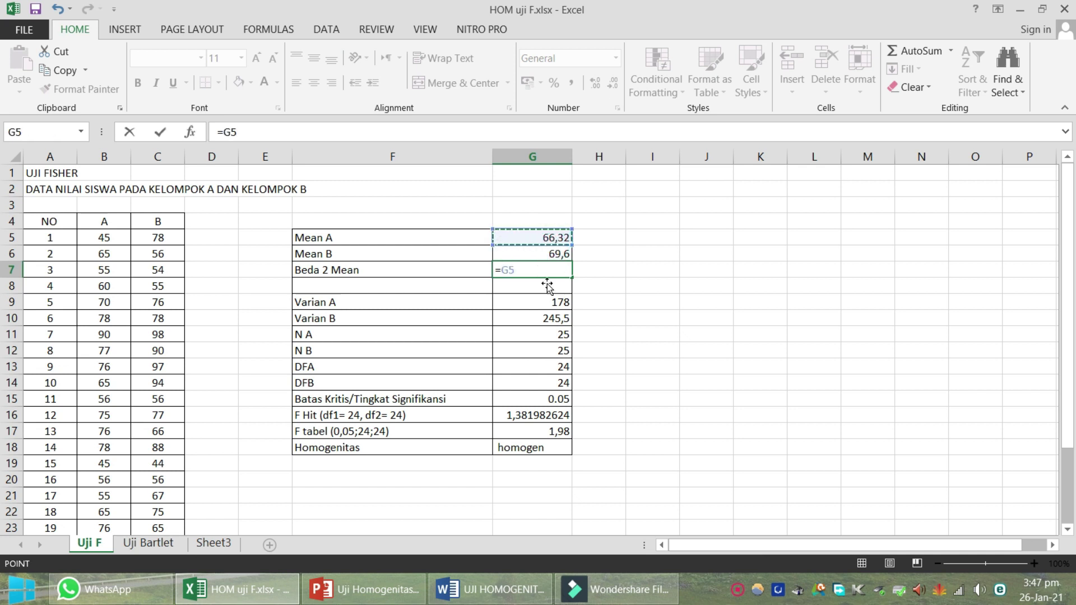
{"action": "type", "text": "-"}
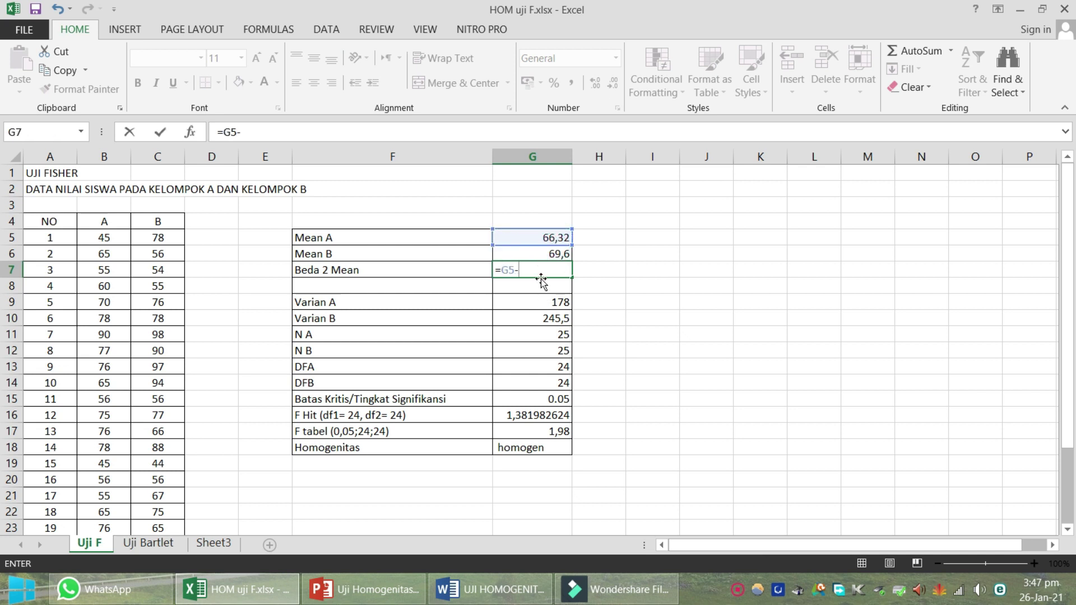
{"action": "left_click", "coordinate": [536, 256]}
{"action": "key", "text": "Return"}
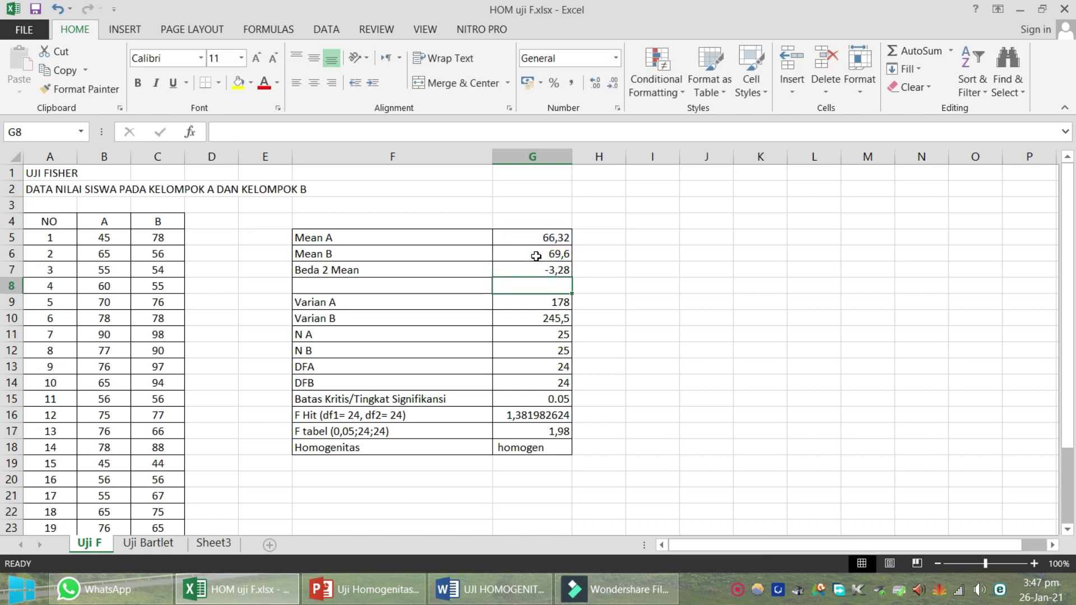
Calculate Varian A in cell G9 with the VAR function over the group A scores B5:B29.
{"action": "left_click", "coordinate": [515, 302]}
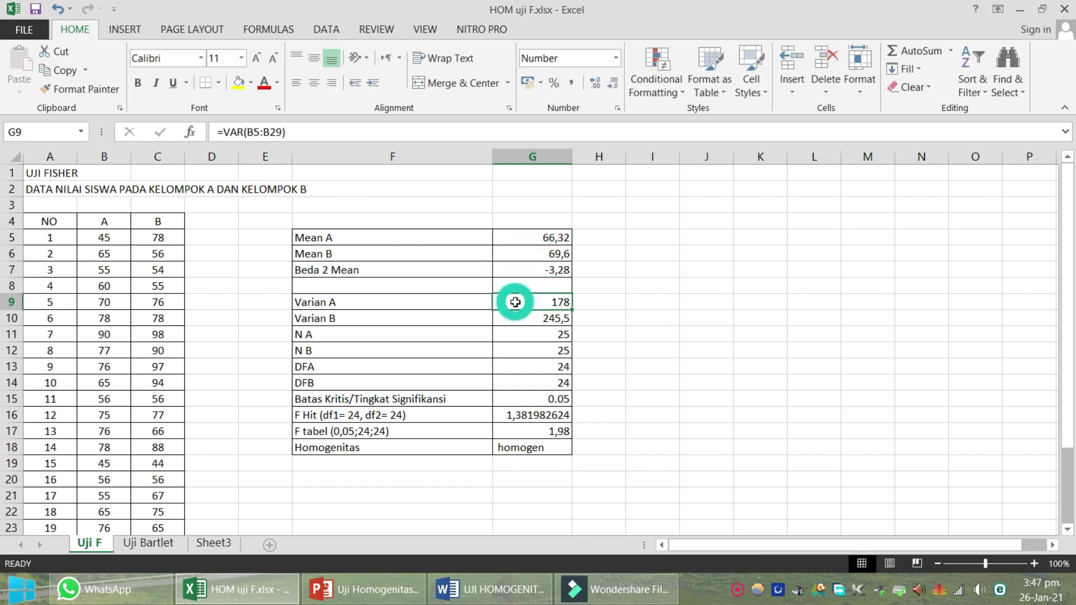
{"action": "type", "text": "="}
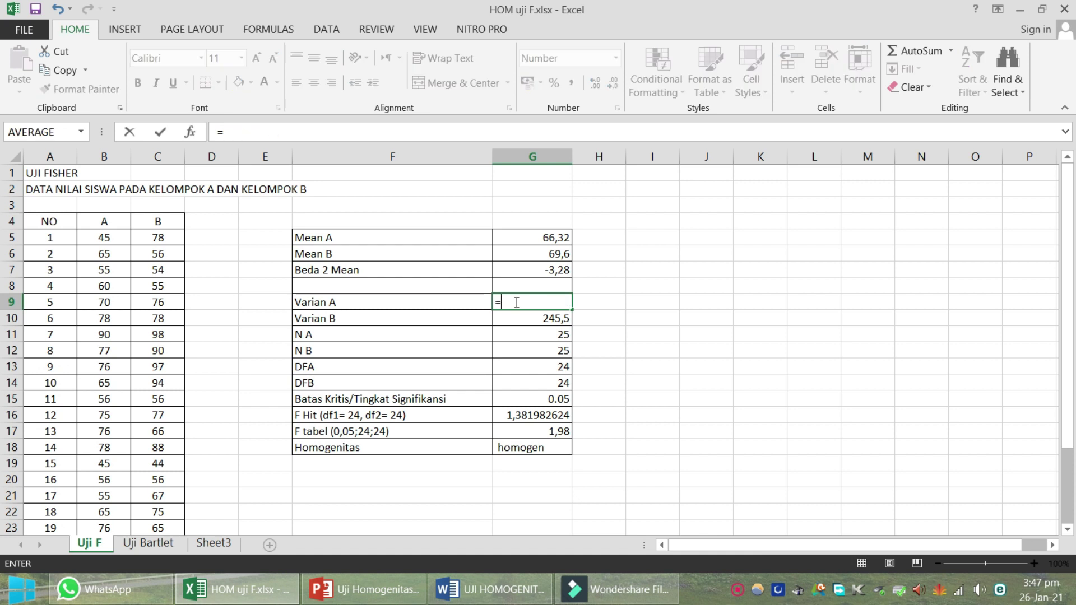
{"action": "left_click", "coordinate": [81, 131]}
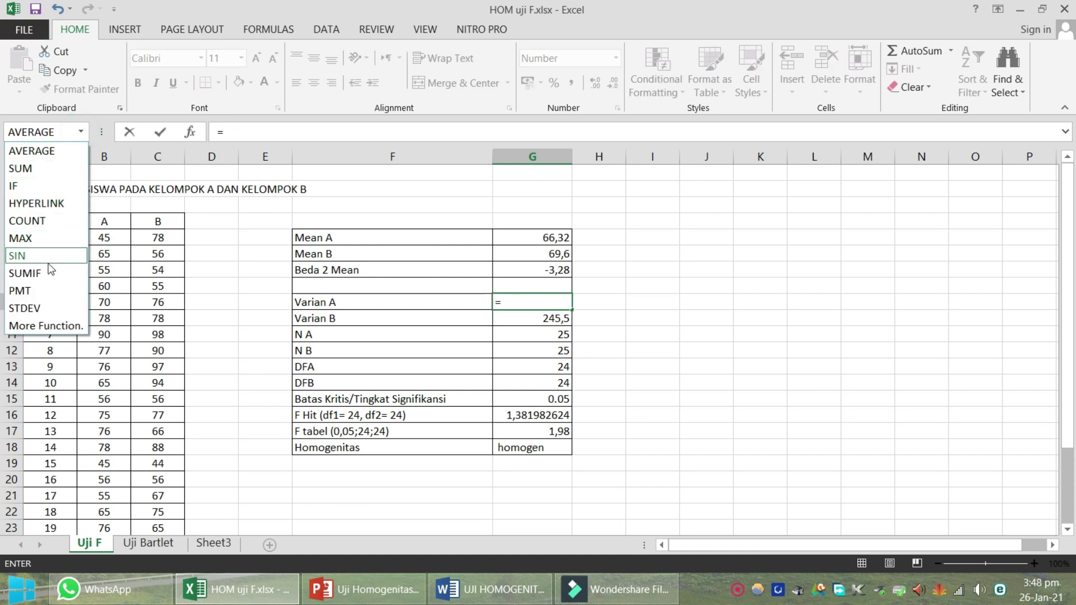
{"action": "left_click", "coordinate": [46, 327]}
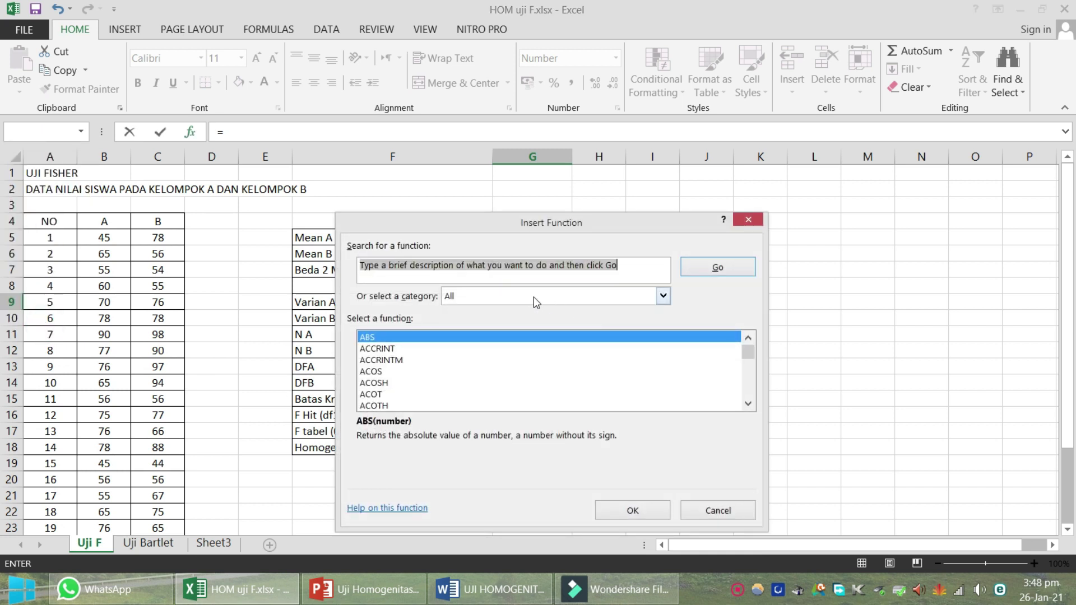
{"action": "left_click_drag", "start_coordinate": [747, 353], "coordinate": [759, 390]}
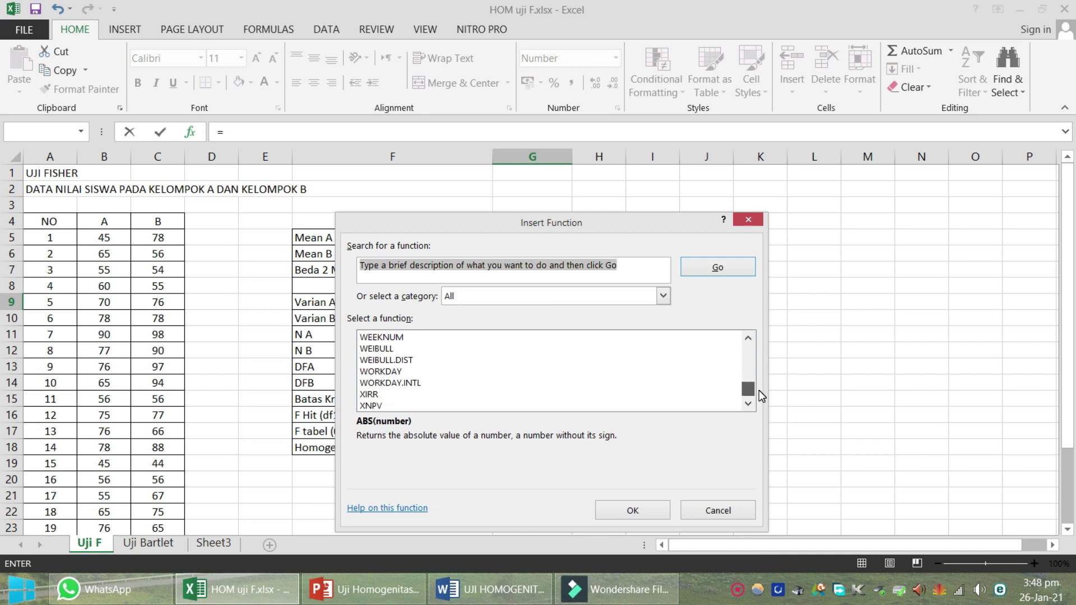
{"action": "scroll", "coordinate": [490, 387], "scroll_direction": "down", "scroll_amount": 3}
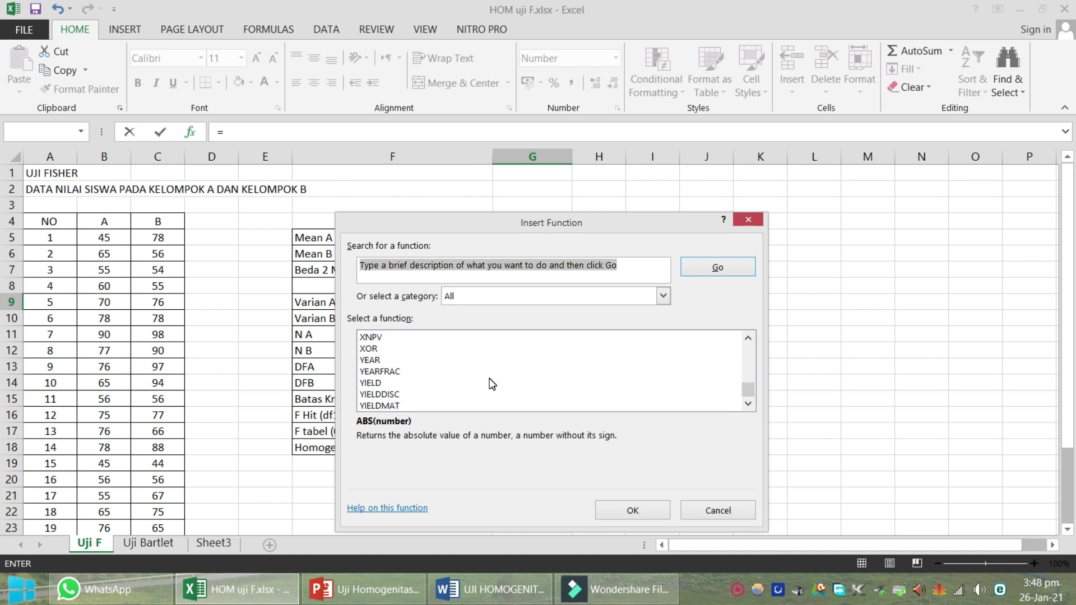
{"action": "scroll", "coordinate": [491, 384], "scroll_direction": "up", "scroll_amount": 2}
{"action": "scroll", "coordinate": [491, 384], "scroll_direction": "up", "scroll_amount": 4}
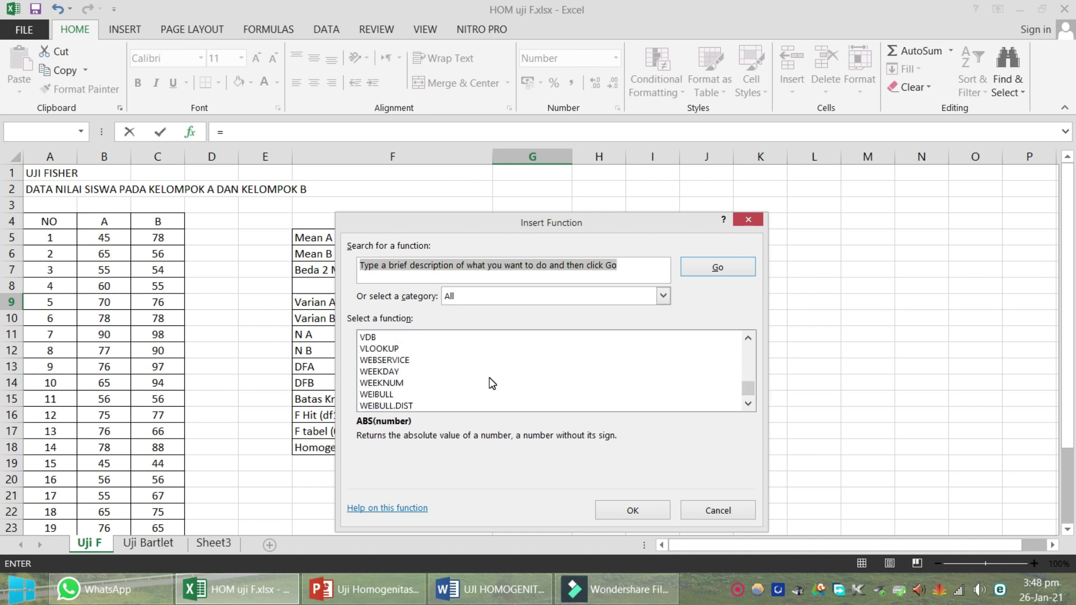
{"action": "left_click", "coordinate": [373, 339]}
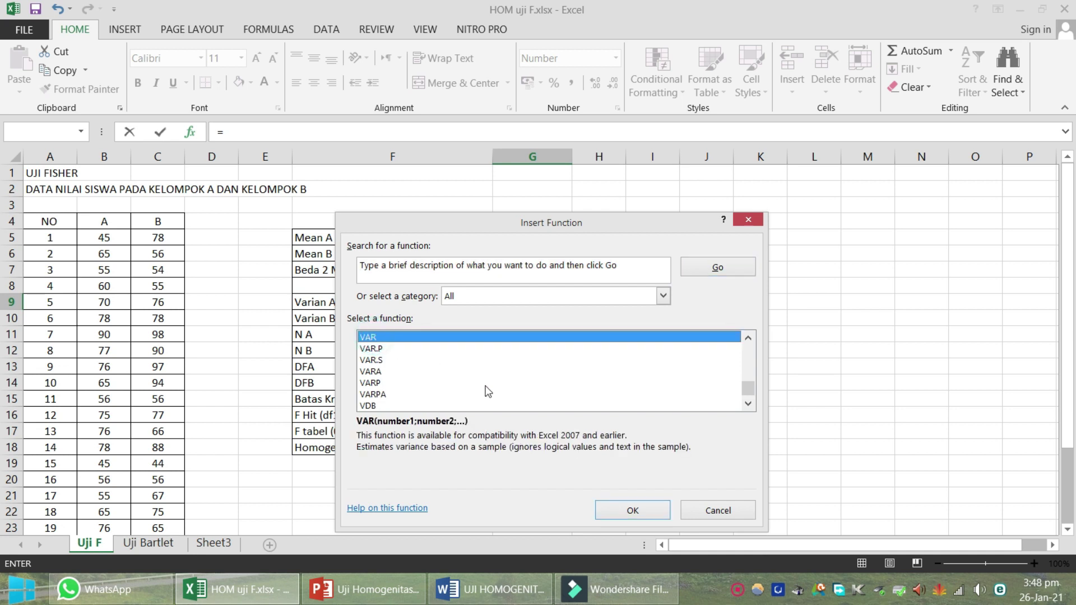
{"action": "left_click", "coordinate": [634, 510]}
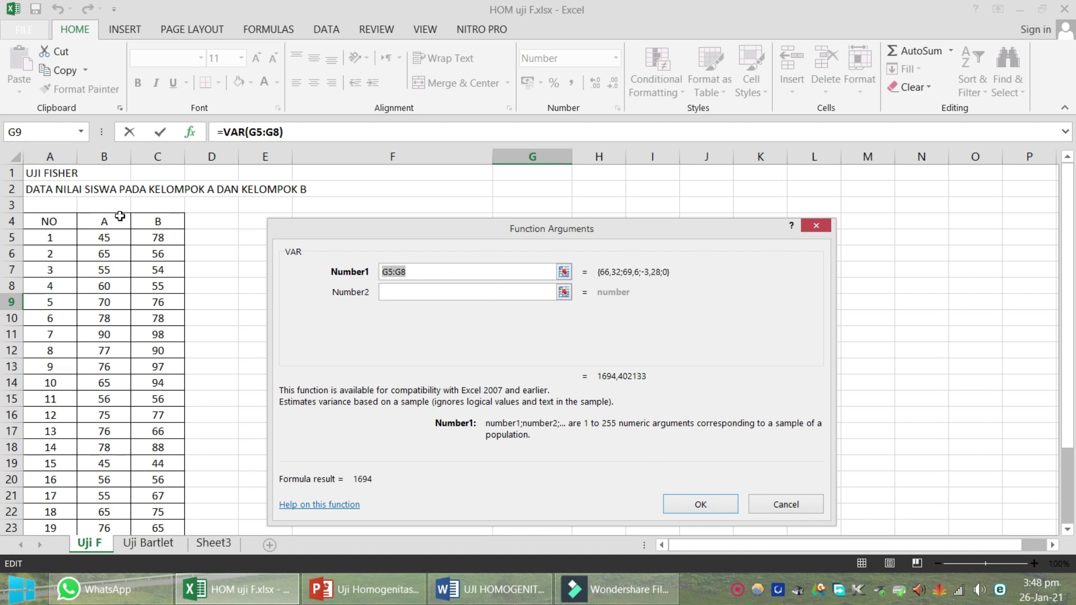
{"action": "left_click_drag", "start_coordinate": [107, 237], "coordinate": [105, 511]}
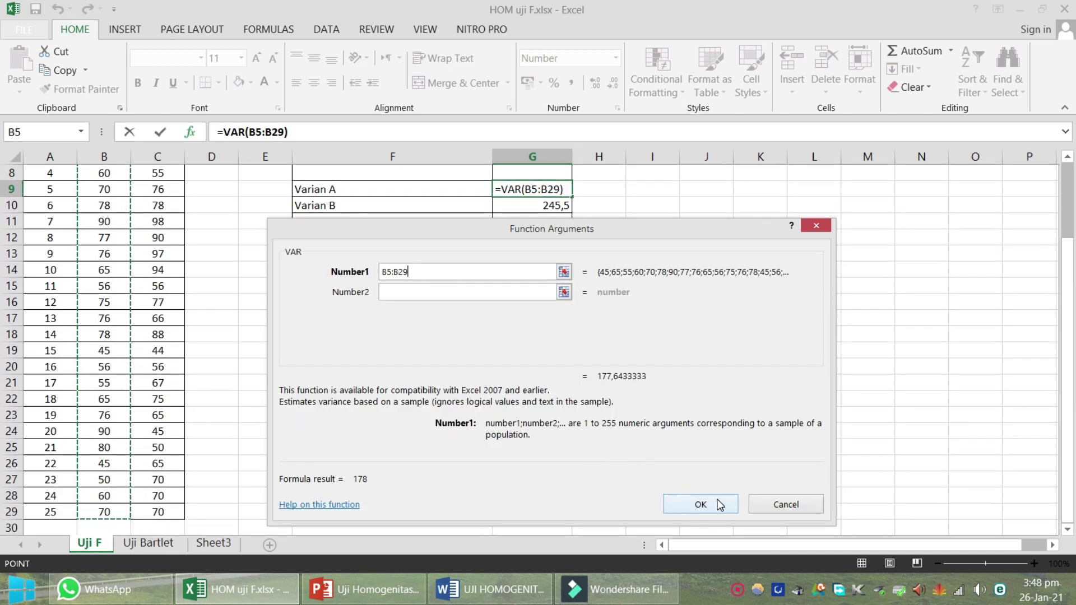
{"action": "left_click", "coordinate": [719, 506]}
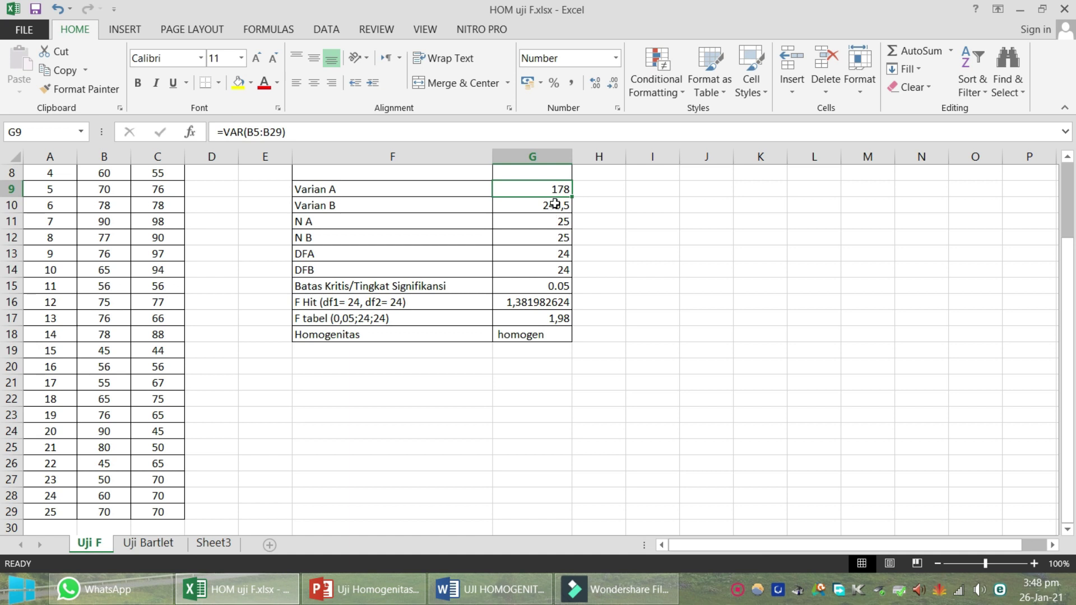
Calculate Varian B in cell G10 with the VAR function over the group B scores C5:C29.
{"action": "left_click", "coordinate": [555, 205]}
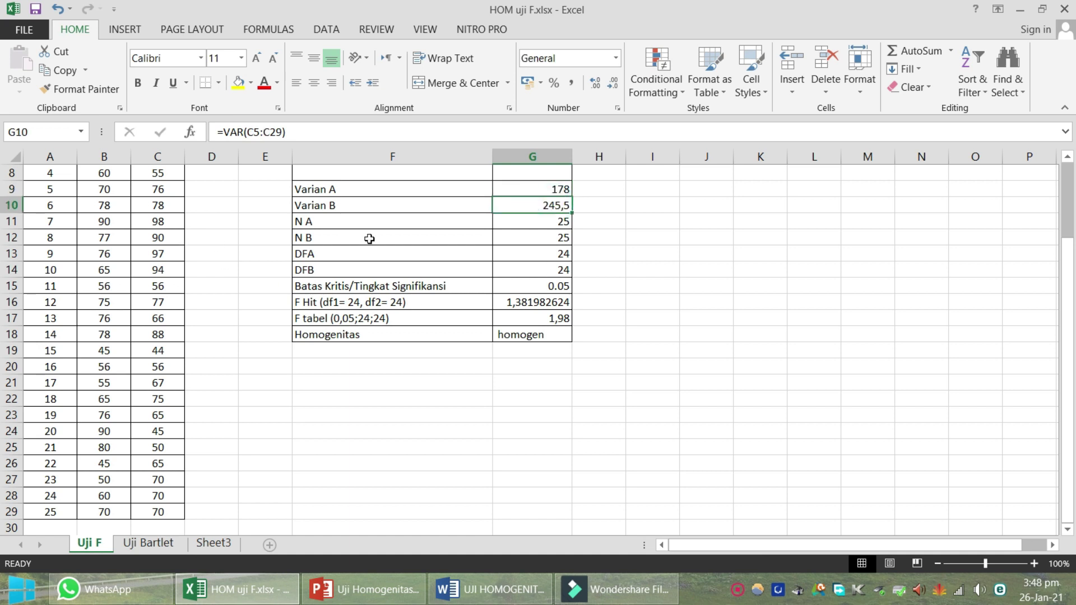
{"action": "type", "text": "="}
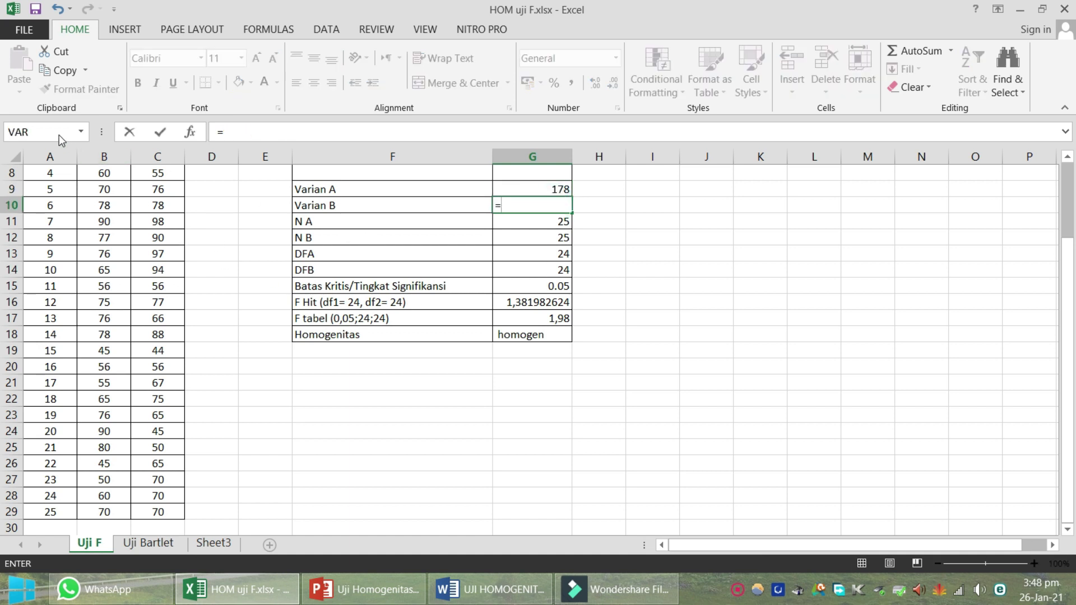
{"action": "left_click", "coordinate": [62, 136]}
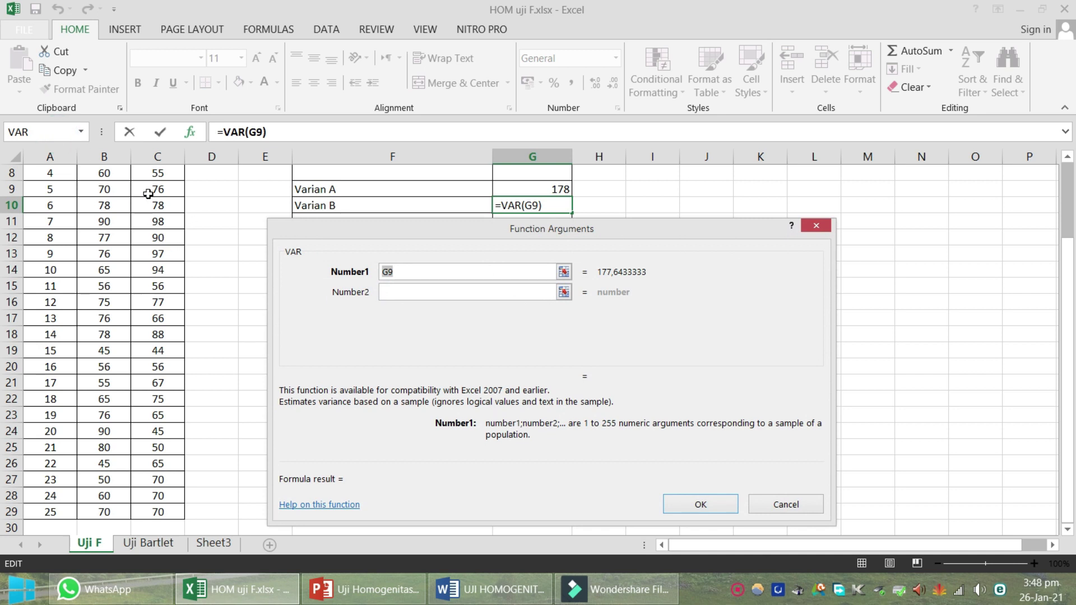
{"action": "scroll", "coordinate": [141, 195], "scroll_direction": "up", "scroll_amount": 2}
{"action": "left_click_drag", "start_coordinate": [158, 223], "coordinate": [167, 496]}
{"action": "left_click", "coordinate": [696, 503]}
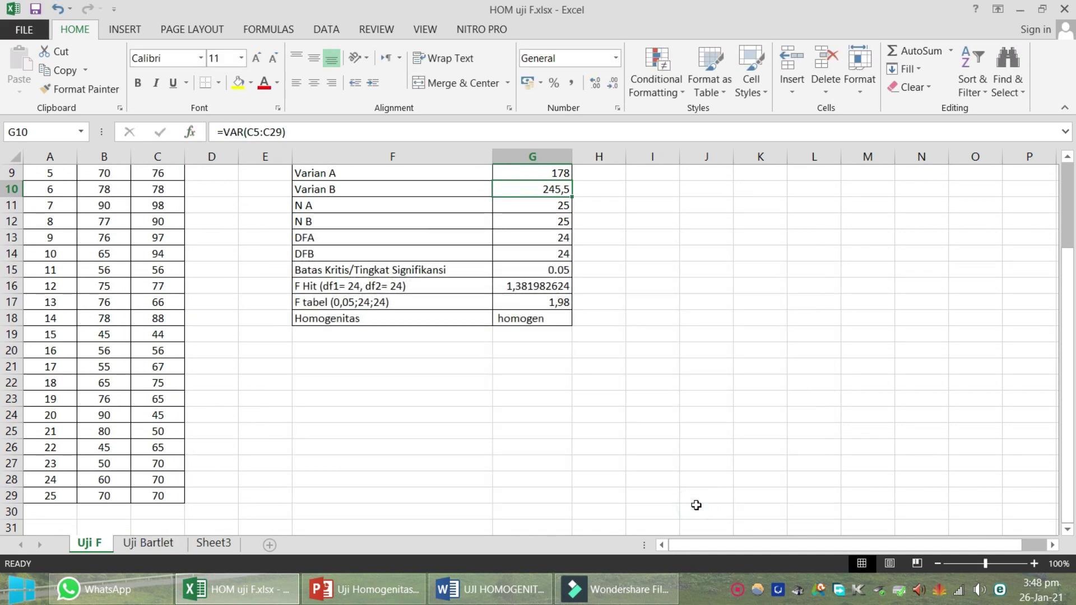
Check the sample size N A against the numbered score list and examine the DFA and DFB degrees of freedom.
{"action": "left_click", "coordinate": [544, 208]}
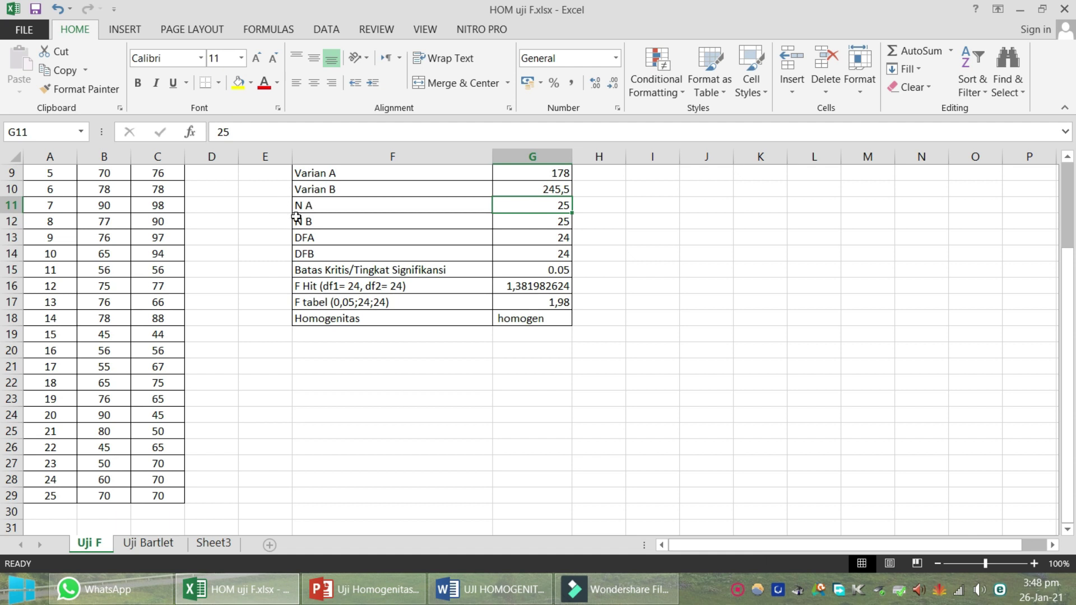
{"action": "scroll", "coordinate": [112, 221], "scroll_direction": "up", "scroll_amount": 3}
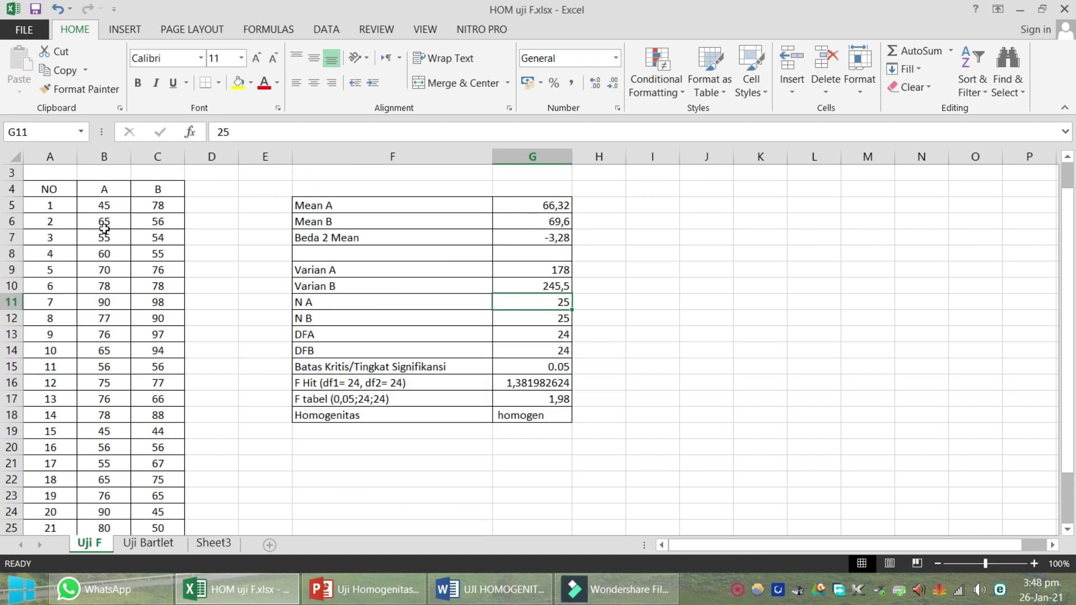
{"action": "scroll", "coordinate": [296, 229], "scroll_direction": "down", "scroll_amount": 4}
{"action": "scroll", "coordinate": [560, 206], "scroll_direction": "up", "scroll_amount": 2}
{"action": "scroll", "coordinate": [329, 231], "scroll_direction": "down", "scroll_amount": 1}
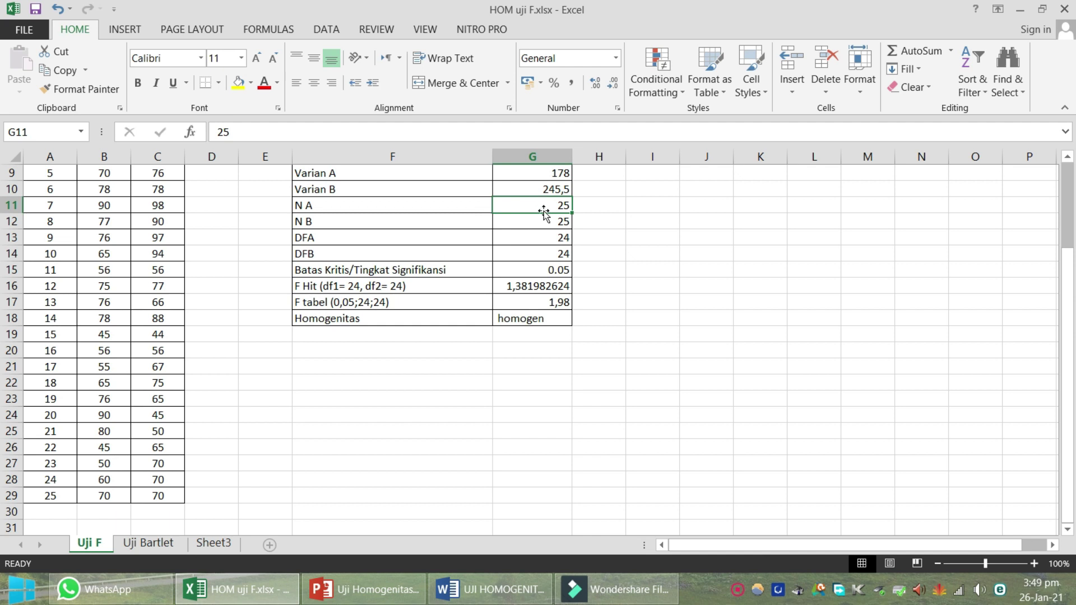
{"action": "left_click", "coordinate": [566, 240]}
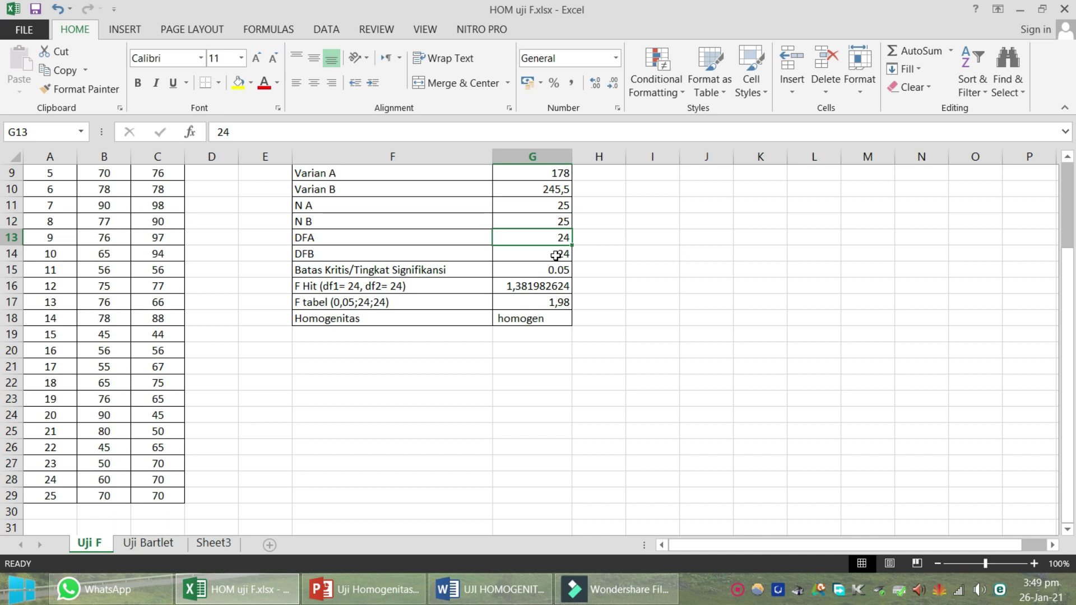
{"action": "left_click", "coordinate": [555, 256]}
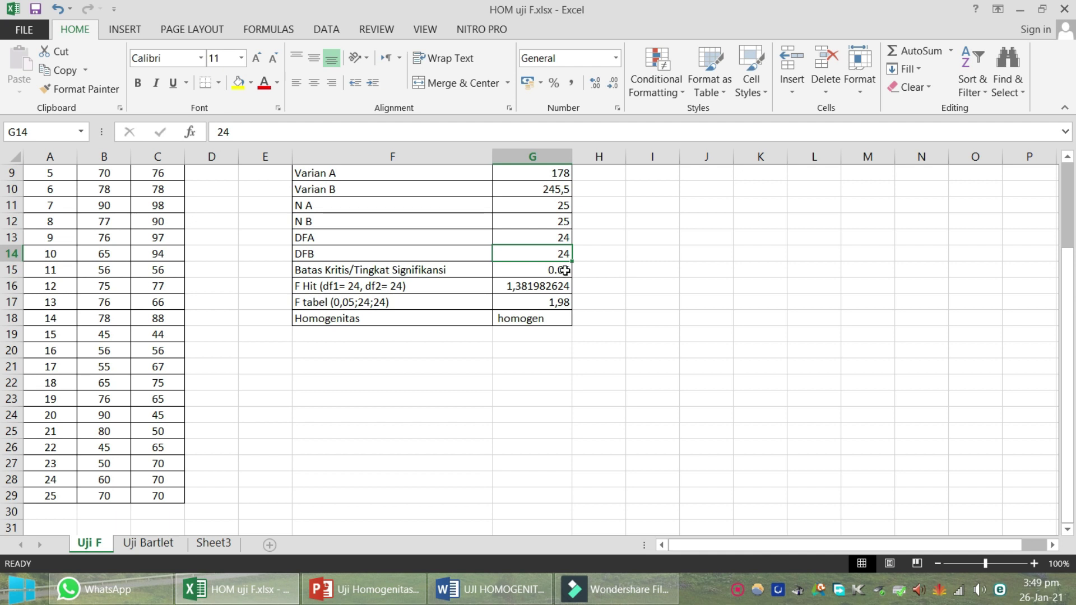
Calculate F Hit in cell G16 by dividing Varian B by Varian A with the formula =G10/G9.
{"action": "left_click", "coordinate": [557, 287]}
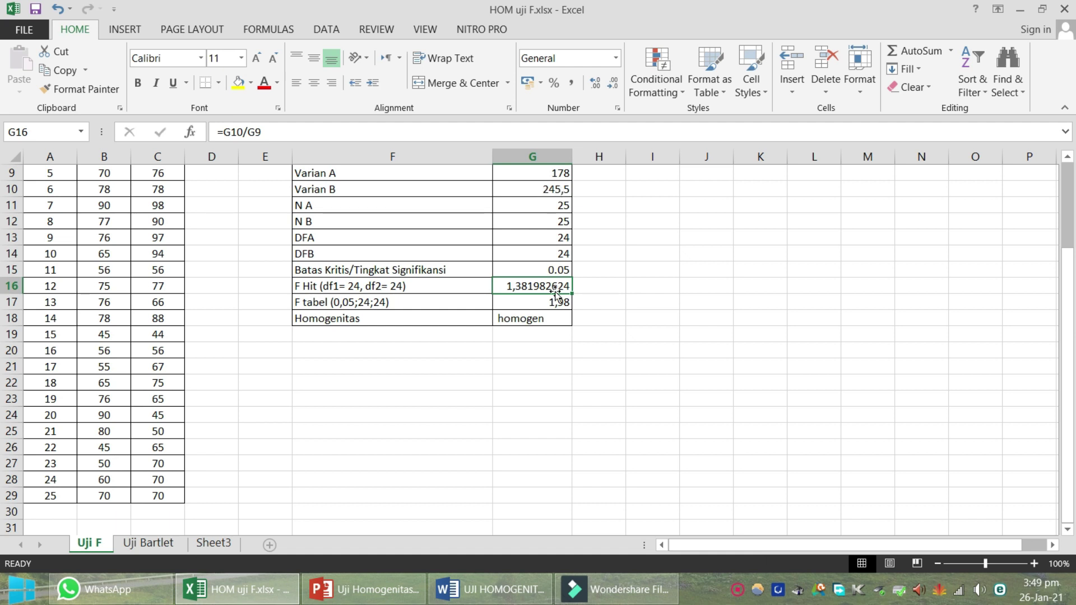
{"action": "type", "text": "="}
{"action": "left_click", "coordinate": [550, 195]}
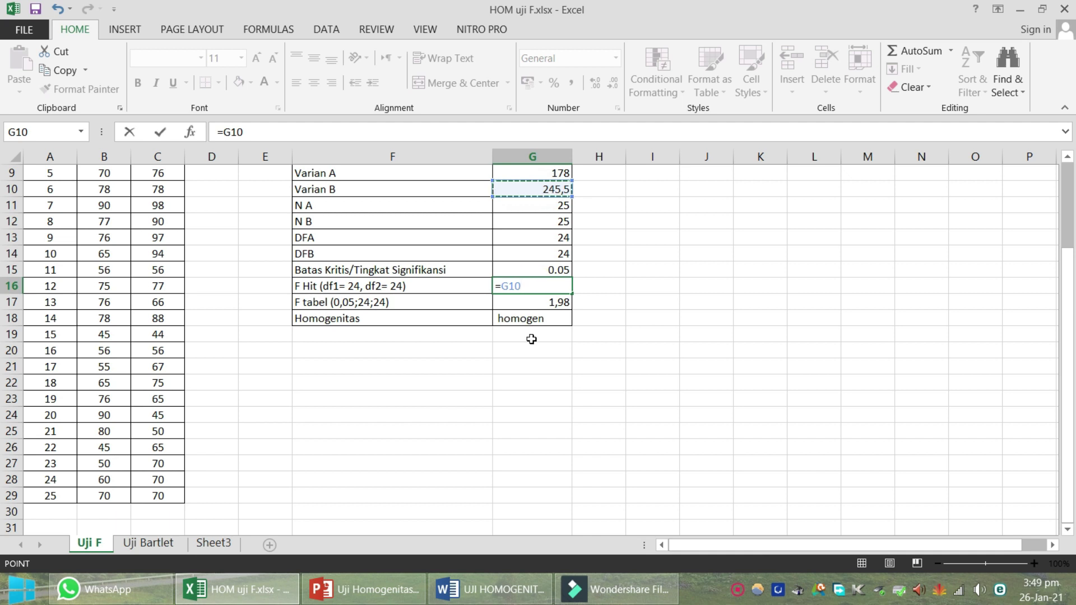
{"action": "type", "text": "/"}
{"action": "left_click", "coordinate": [533, 174]}
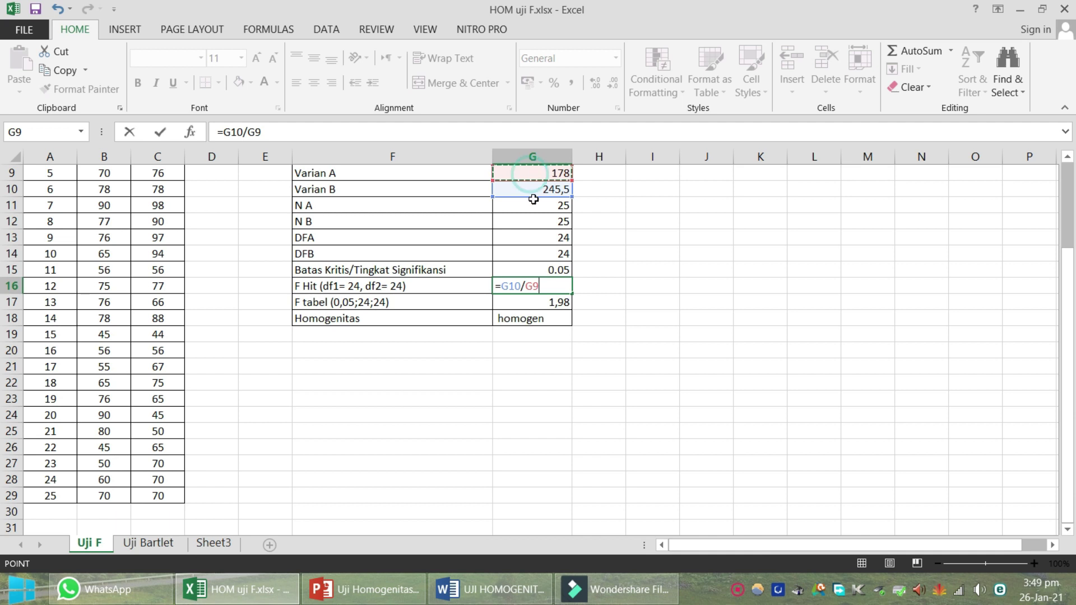
{"action": "key", "text": "Return"}
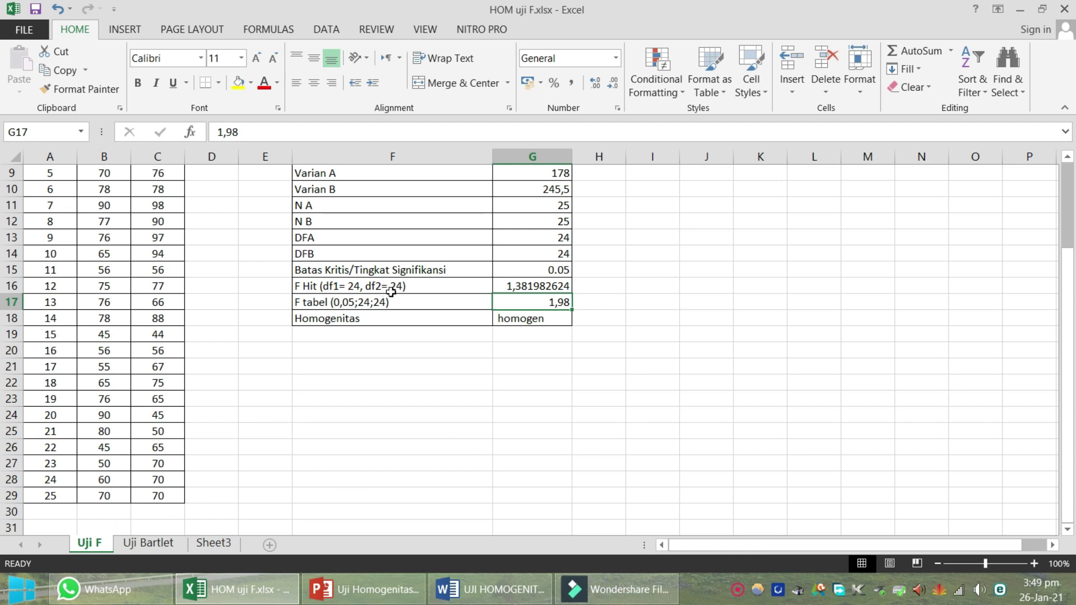
{"action": "left_click", "coordinate": [541, 300]}
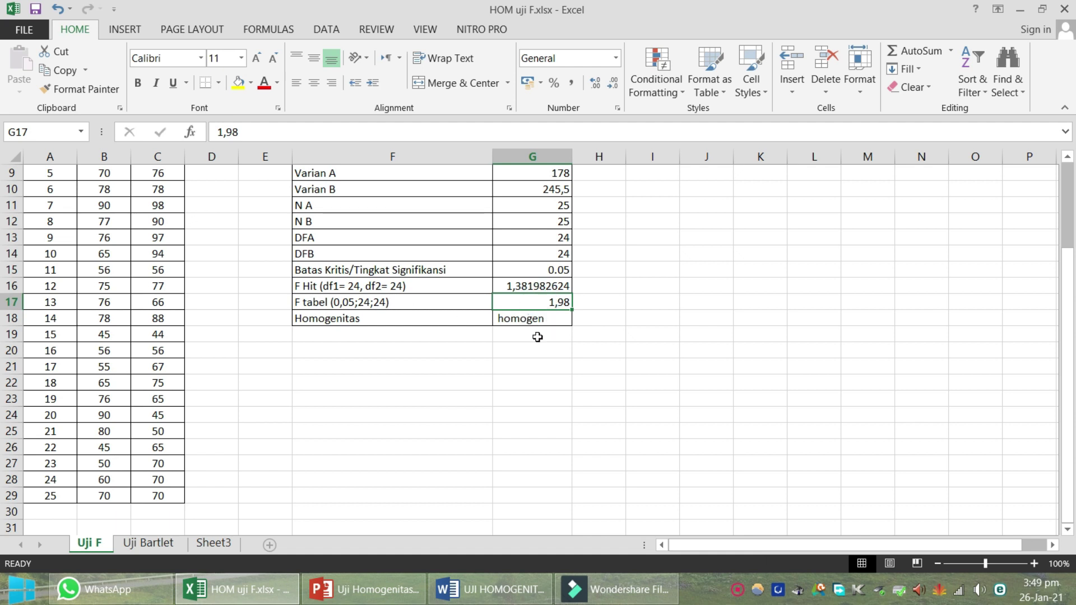
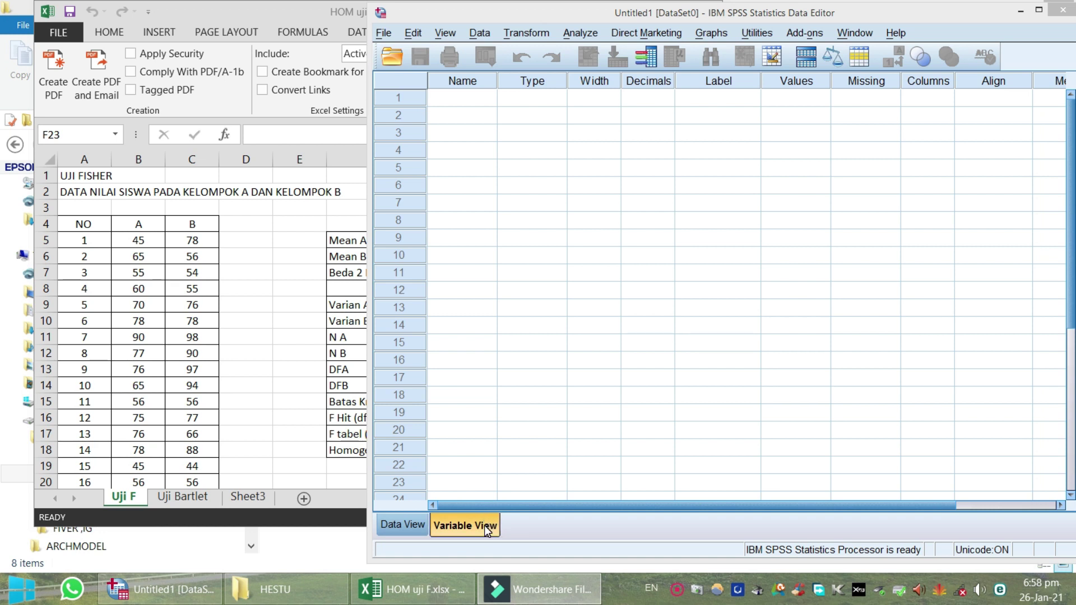
In SPSS Statistics, try to name the first variable "Hasil belajar".
{"action": "left_click", "coordinate": [450, 99]}
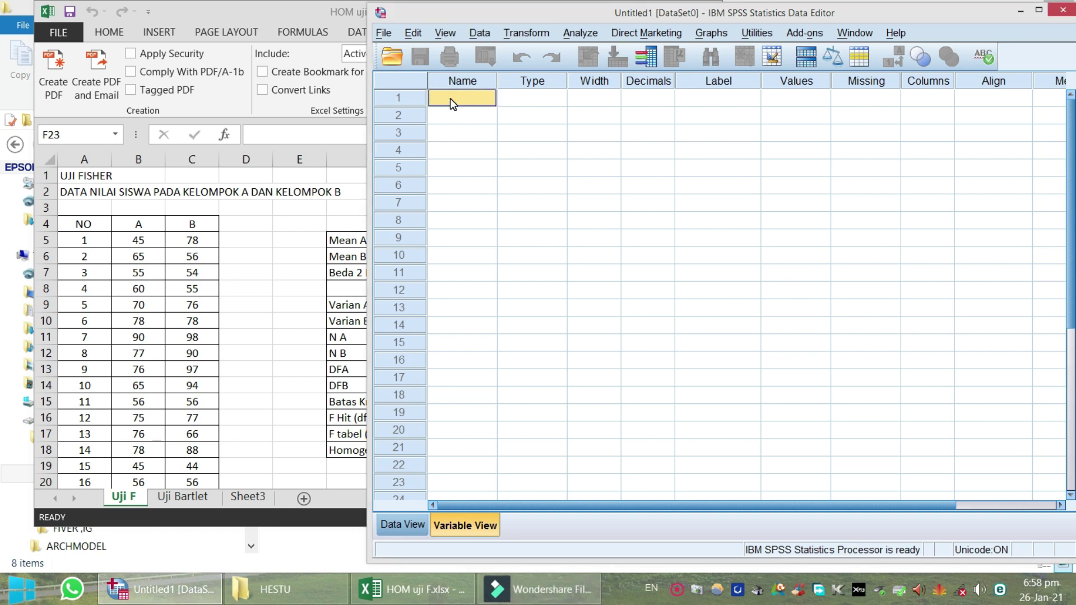
{"action": "type", "text": "Hasil belajar"}
{"action": "left_click", "coordinate": [452, 119]}
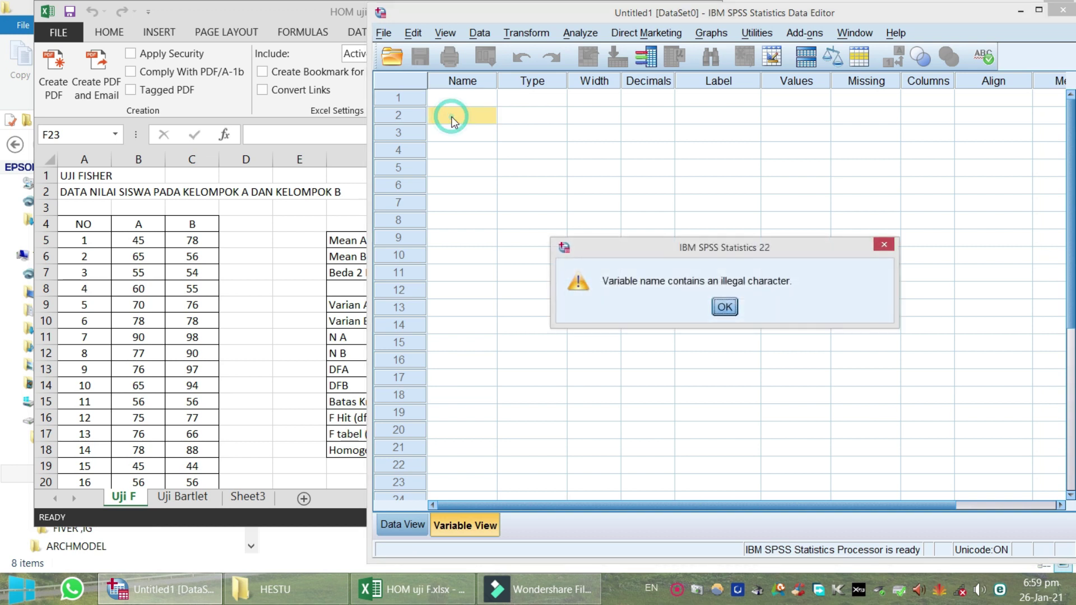
{"action": "left_click", "coordinate": [723, 305]}
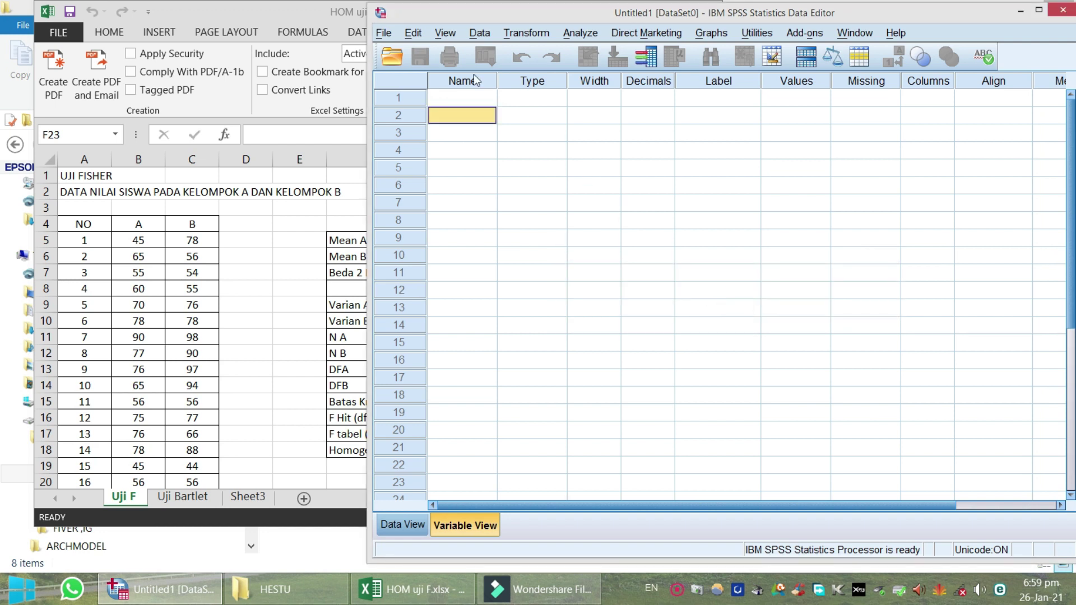
Define two variables, naming the first one Nilai and the second one Kelas.
{"action": "left_click", "coordinate": [462, 99]}
{"action": "type", "text": "N"}
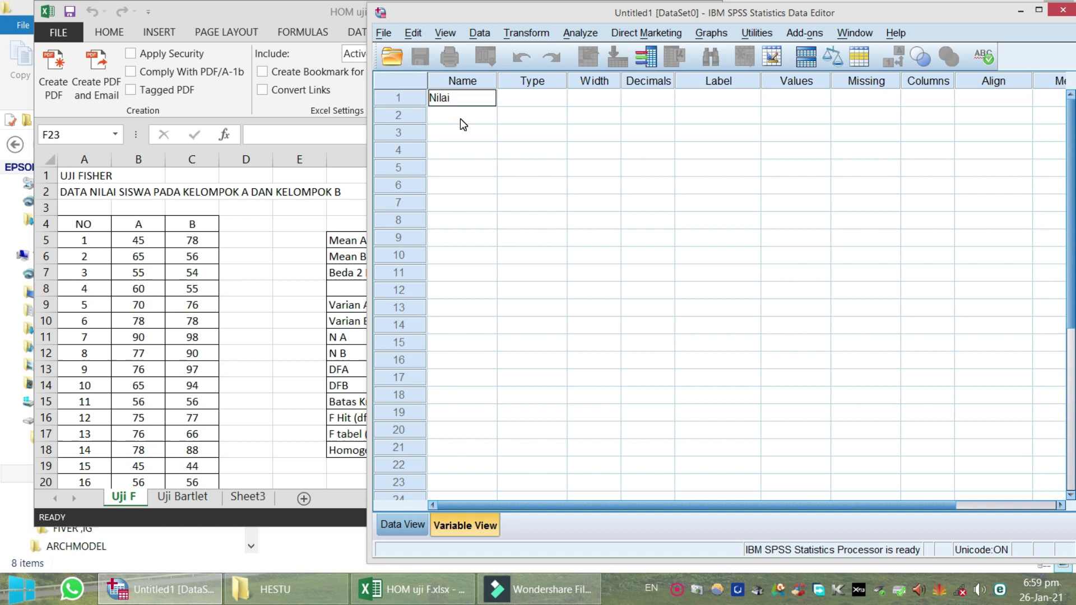
{"action": "type", "text": "ilai"}
{"action": "left_click", "coordinate": [460, 118]}
{"action": "type", "text": "K"}
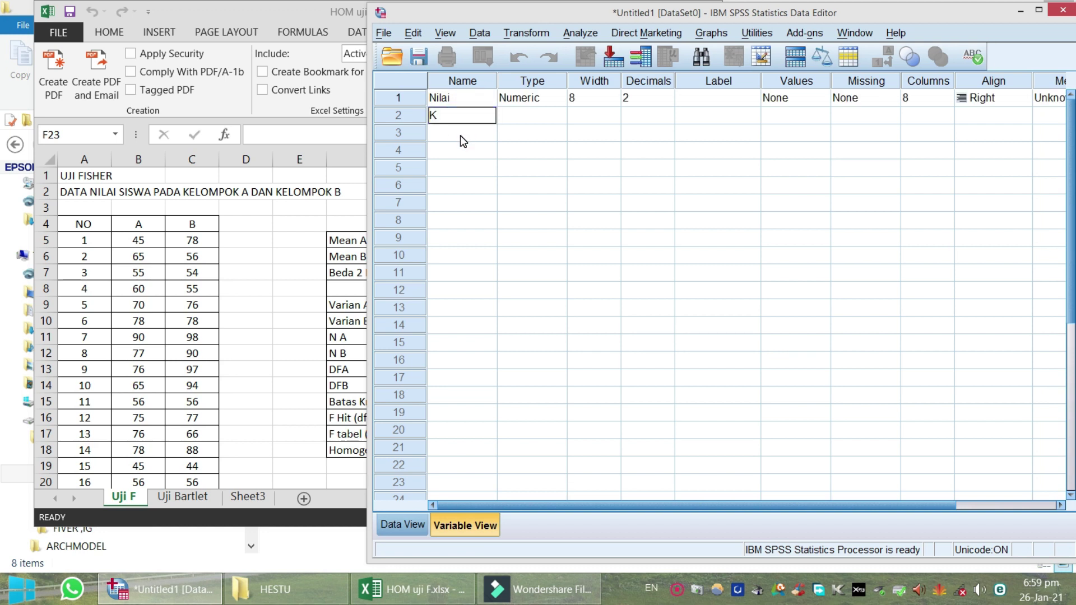
{"action": "type", "text": "elas"}
{"action": "key", "text": "Tab"}
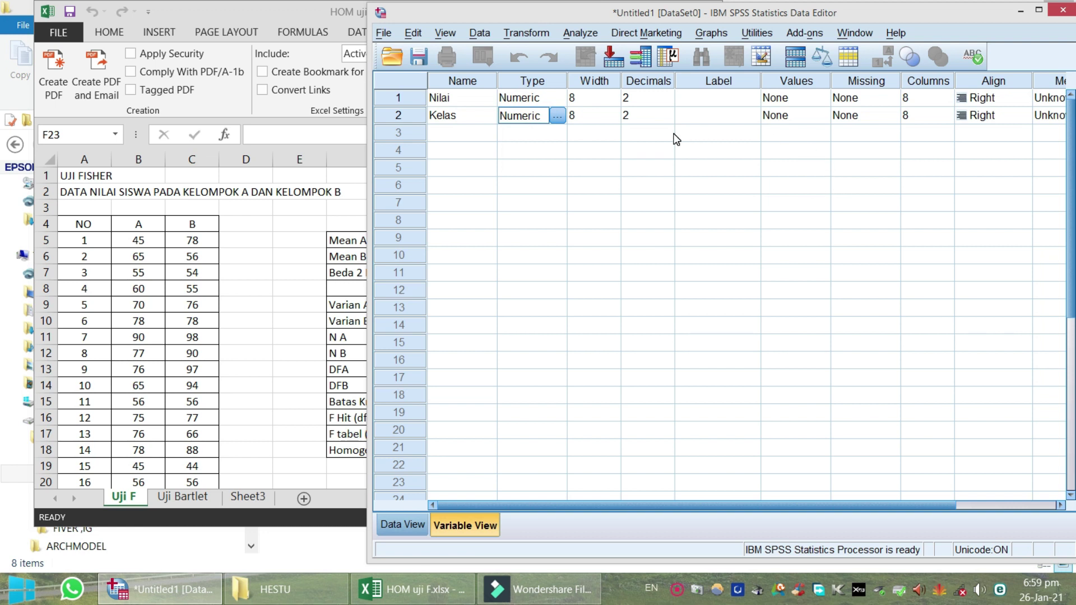
Assign value labels to the Kelas variable, labelling value 1 as A and a second value as B.
{"action": "left_click", "coordinate": [818, 116]}
{"action": "left_click", "coordinate": [821, 116]}
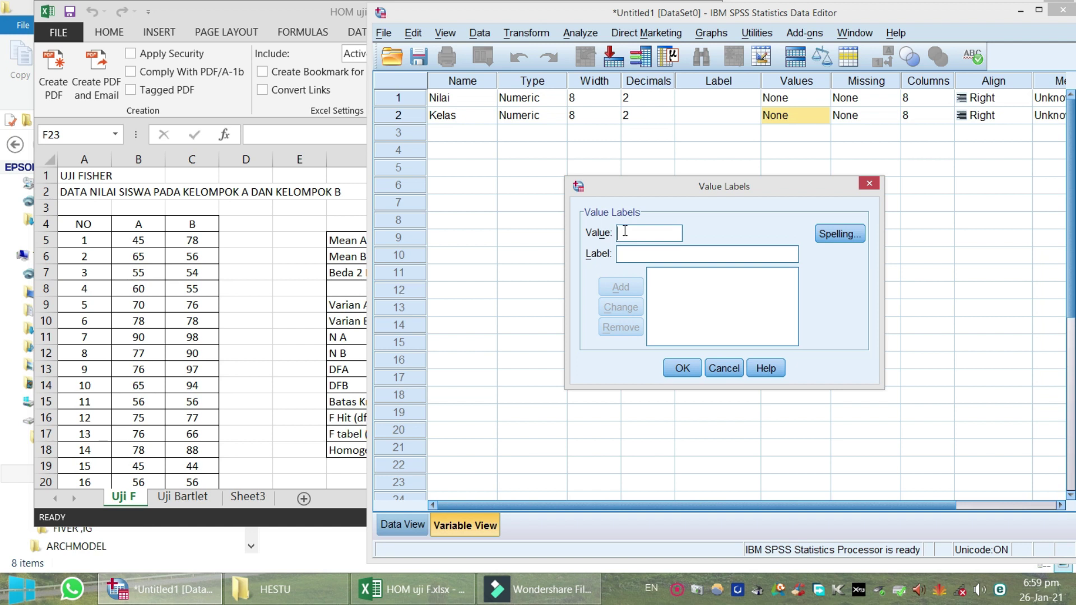
{"action": "left_click", "coordinate": [630, 253]}
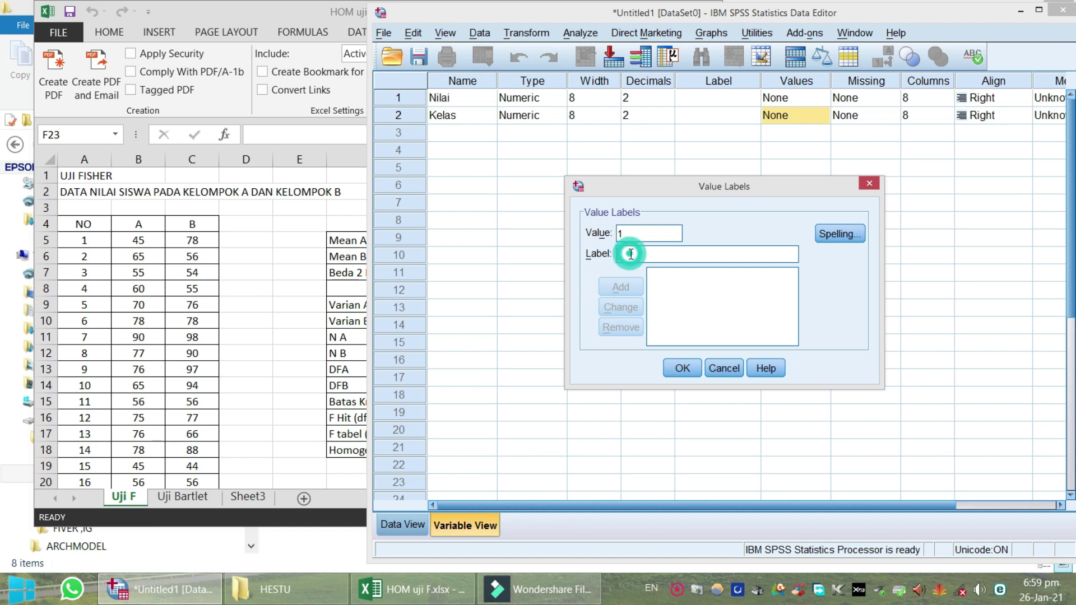
{"action": "type", "text": "A"}
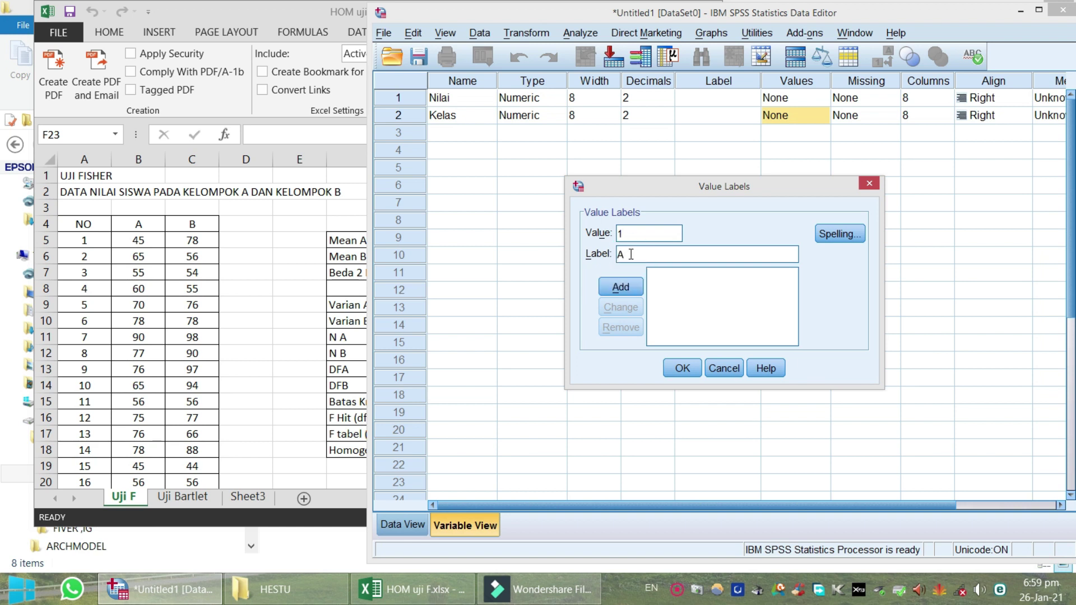
{"action": "left_click", "coordinate": [620, 287]}
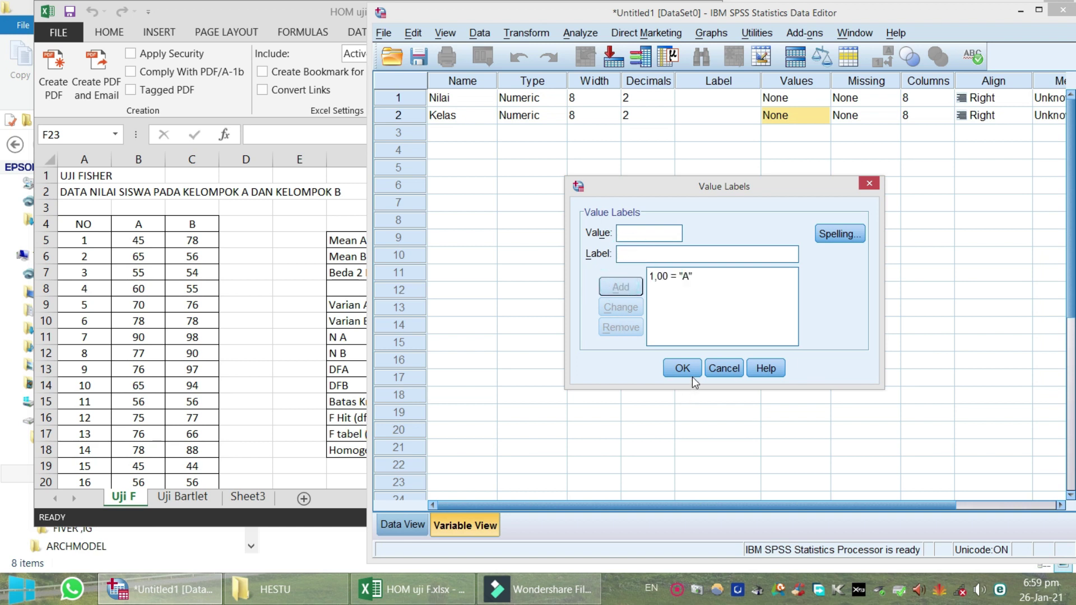
{"action": "left_click", "coordinate": [635, 234]}
{"action": "left_click", "coordinate": [635, 257]}
{"action": "type", "text": "B"}
{"action": "left_click", "coordinate": [635, 283]}
{"action": "left_click", "coordinate": [684, 368]}
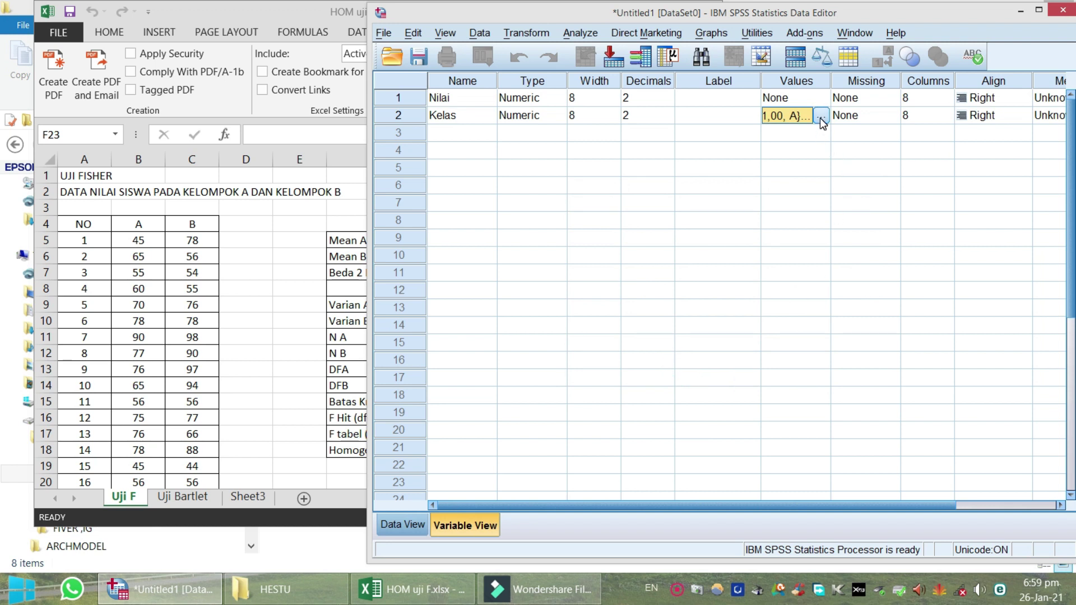
Set the measurement level of Nilai to Scale and that of Kelas to Nominal.
{"action": "left_click_drag", "start_coordinate": [486, 503], "coordinate": [642, 523]}
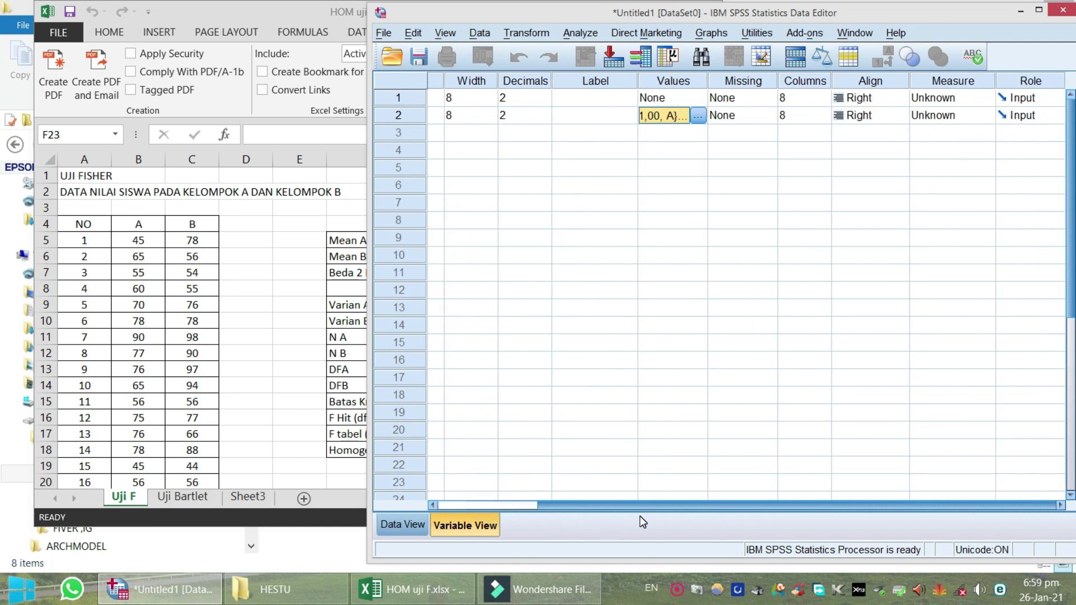
{"action": "left_click", "coordinate": [939, 99]}
{"action": "left_click", "coordinate": [942, 106]}
{"action": "left_click", "coordinate": [958, 114]}
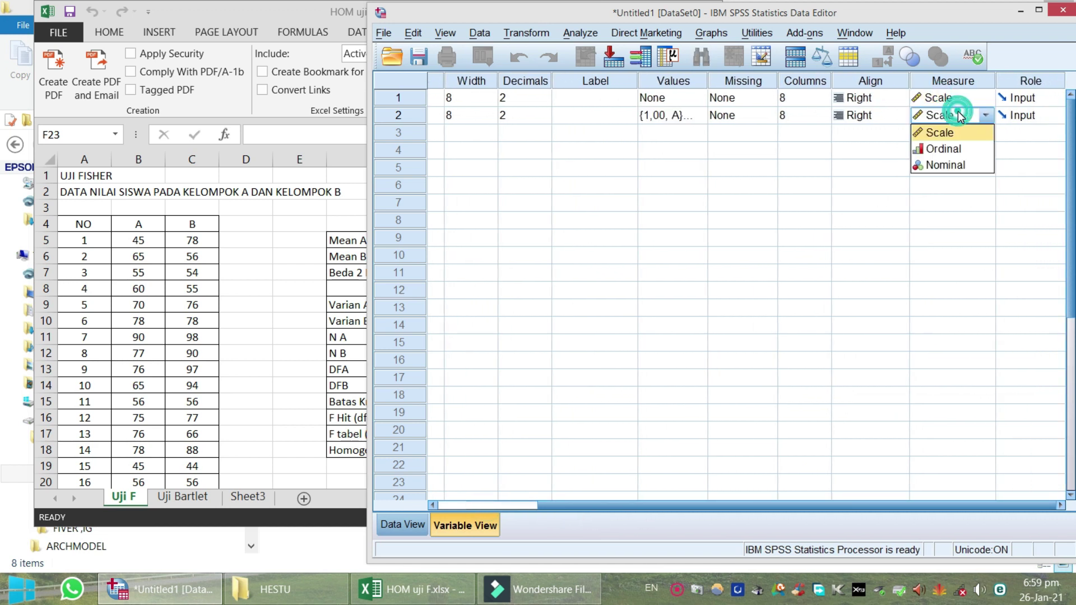
{"action": "left_click", "coordinate": [964, 165]}
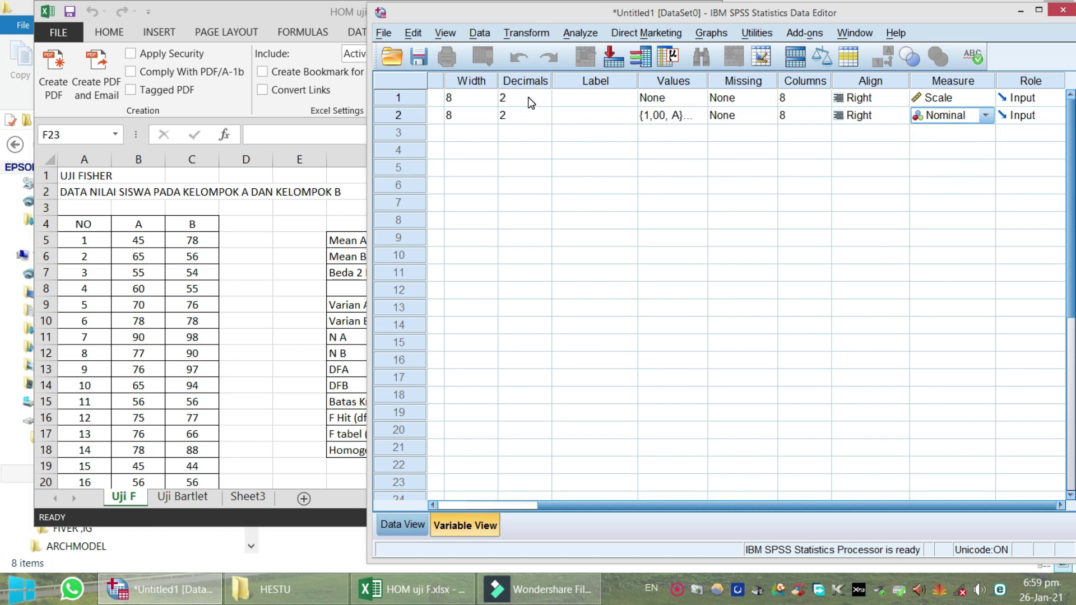
Copy the group A scores B5:B29 from the Excel worksheet into the Nilai column of the SPSS data, starting at the first case.
{"action": "left_click", "coordinate": [403, 524]}
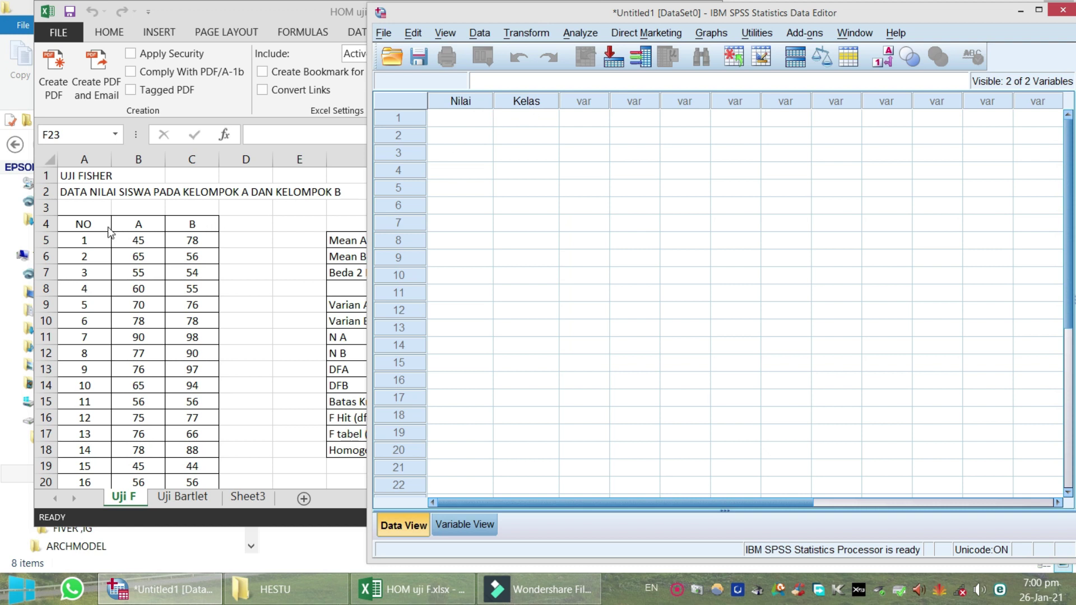
{"action": "left_click", "coordinate": [135, 234]}
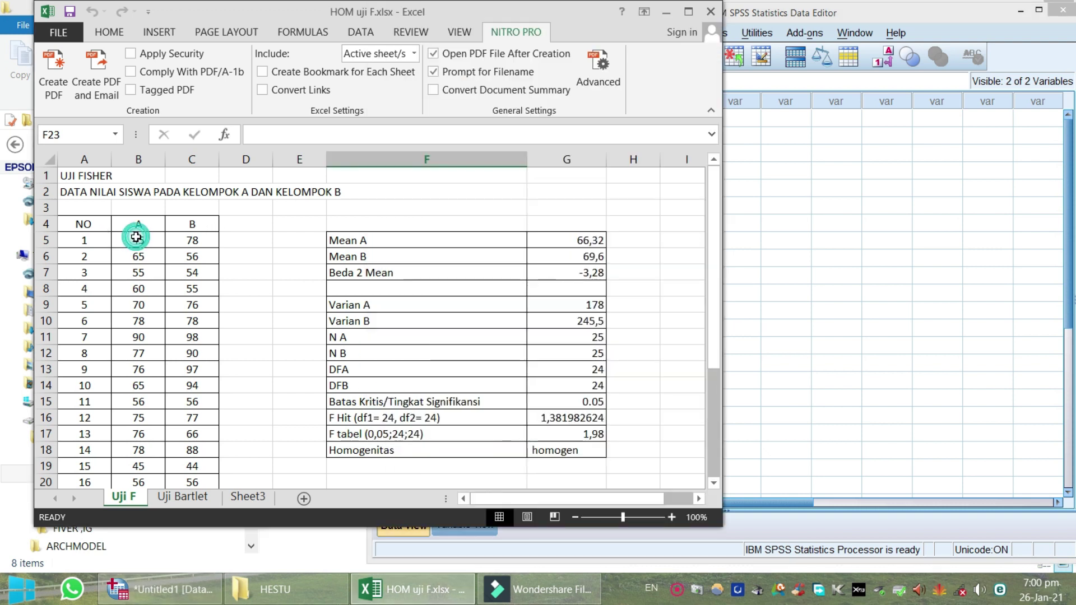
{"action": "left_click_drag", "start_coordinate": [136, 240], "coordinate": [132, 449]}
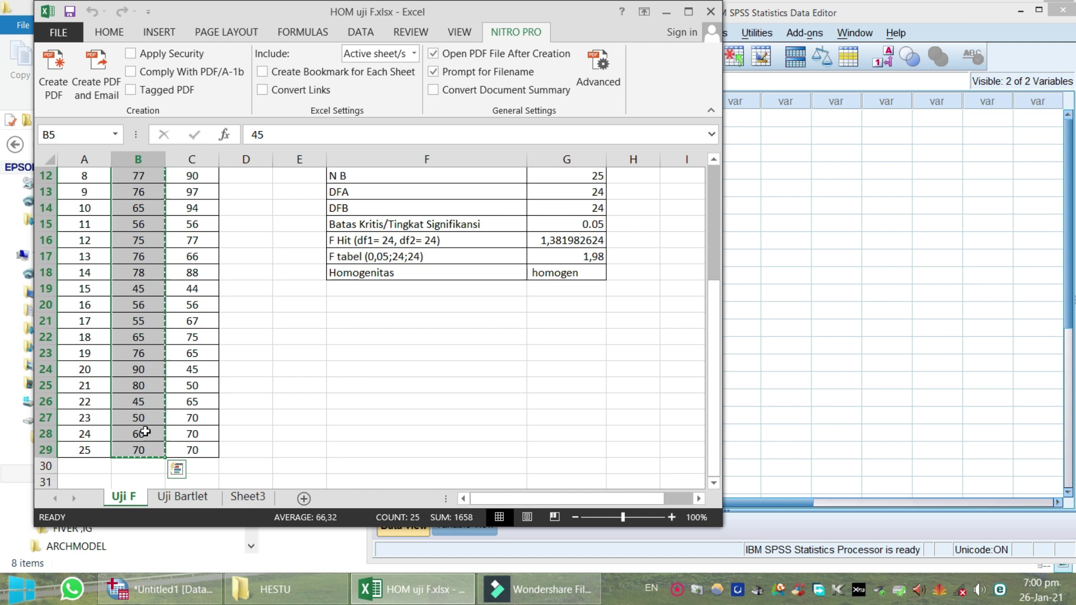
{"action": "key", "text": "ctrl+c"}
{"action": "left_click", "coordinate": [840, 395]}
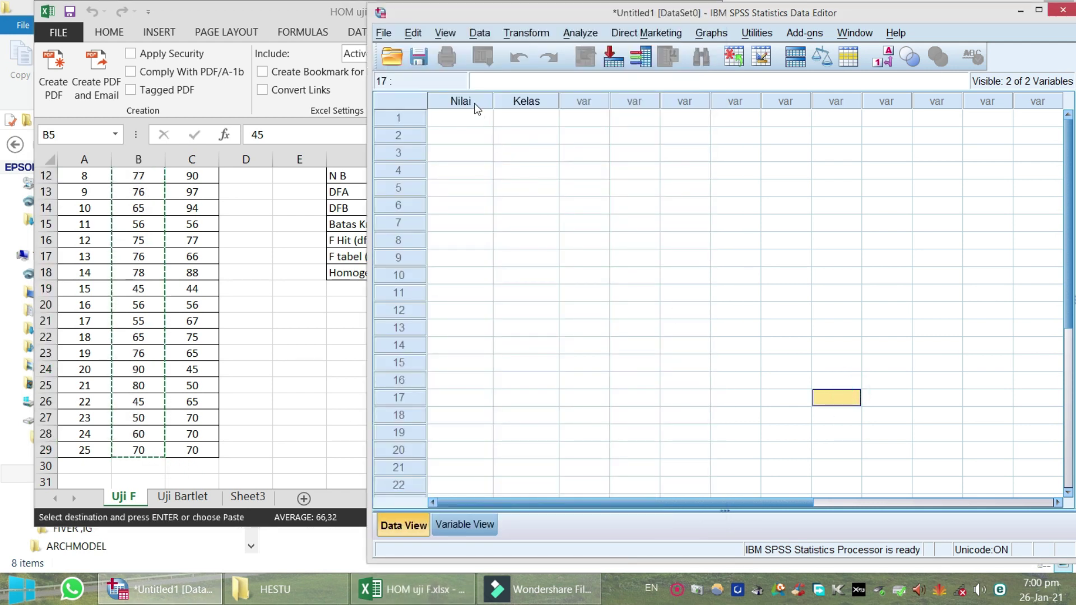
{"action": "left_click", "coordinate": [465, 116]}
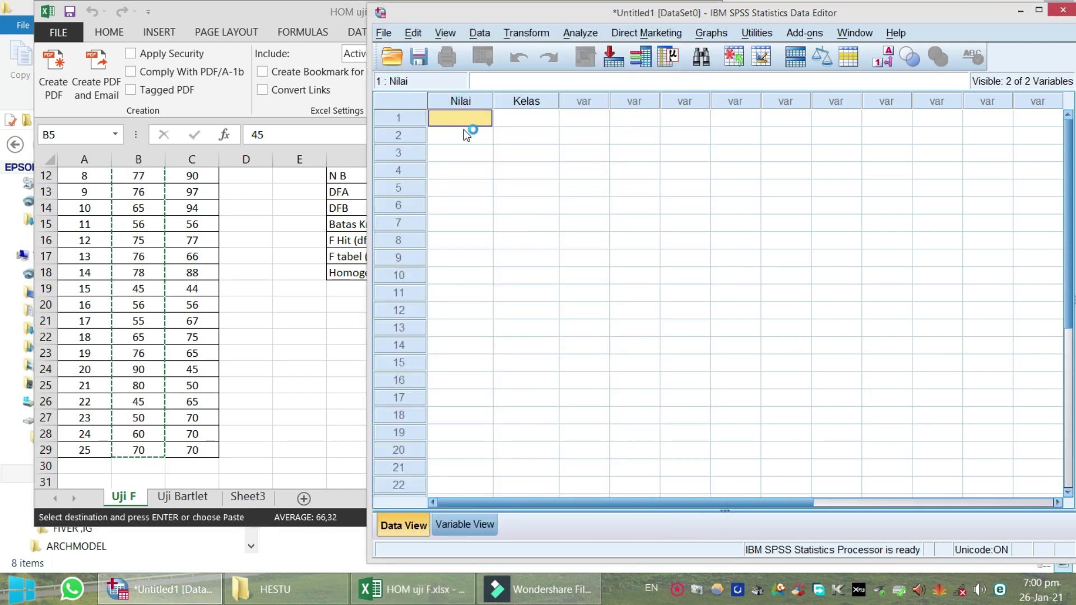
{"action": "key", "text": "ctrl+v"}
{"action": "left_click", "coordinate": [521, 115]}
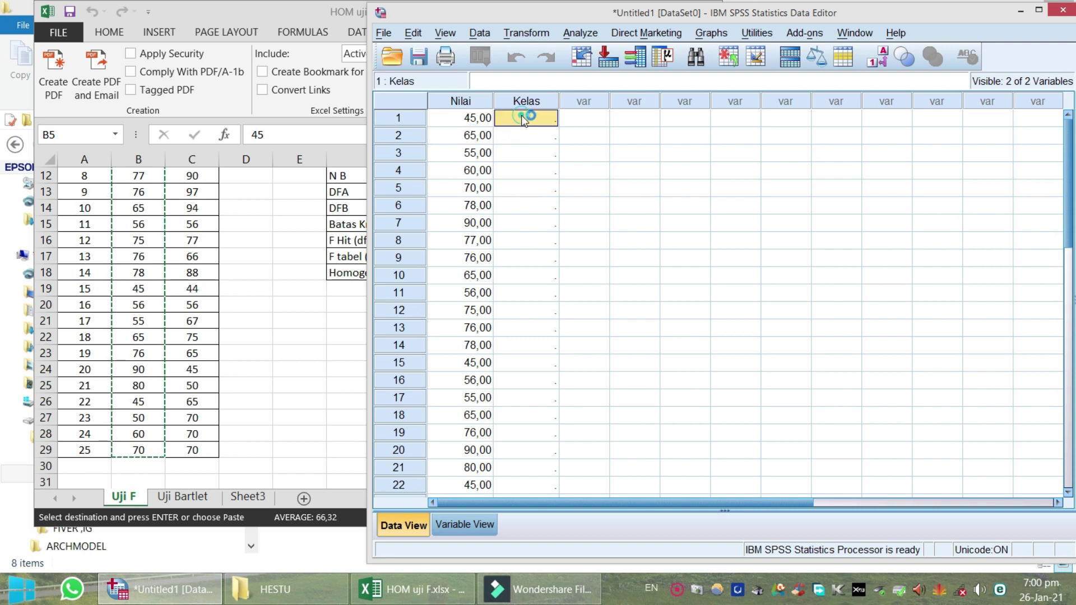
Enter the value 1 in the Kelas column for cases 1 through 5 of the SPSS data.
{"action": "type", "text": "1"}
{"action": "key", "text": "Return"}
{"action": "type", "text": "1"}
{"action": "key", "text": "Return"}
{"action": "type", "text": "1"}
{"action": "key", "text": "Return"}
{"action": "type", "text": "1 1"}
{"action": "key", "text": "Return"}
Copy the Kelas values of cases 1 to 5 and paste them in blocks down through case 25.
{"action": "left_click_drag", "start_coordinate": [535, 118], "coordinate": [541, 188]}
{"action": "key", "text": "ctrl+c"}
{"action": "left_click", "coordinate": [534, 205]}
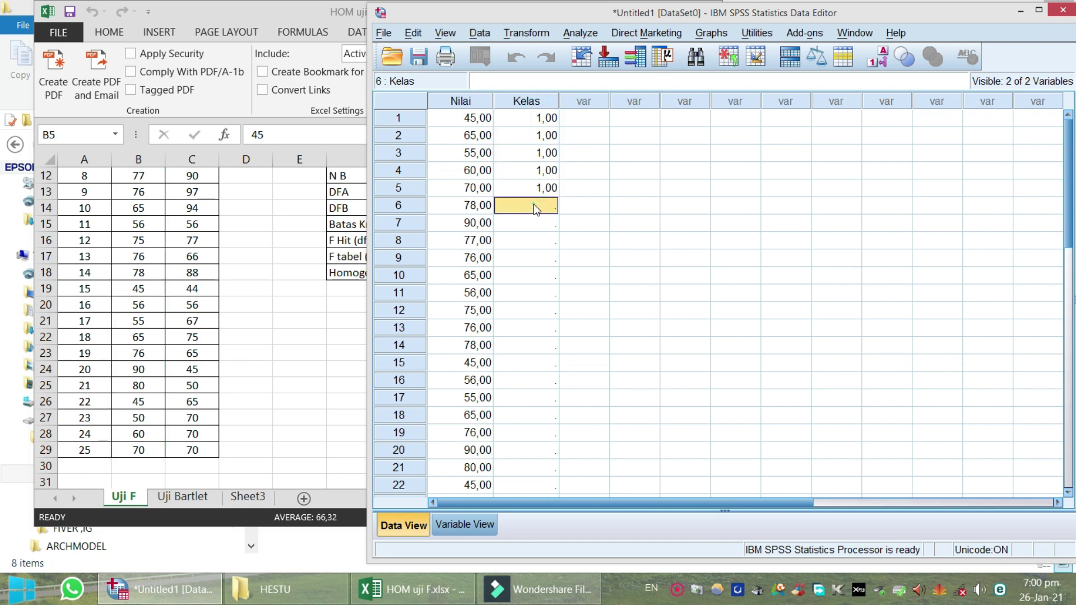
{"action": "key", "text": "ctrl+v"}
{"action": "scroll", "coordinate": [550, 242], "scroll_direction": "down", "scroll_amount": 3}
{"action": "scroll", "coordinate": [550, 242], "scroll_direction": "up", "scroll_amount": 3}
{"action": "left_click", "coordinate": [546, 191]}
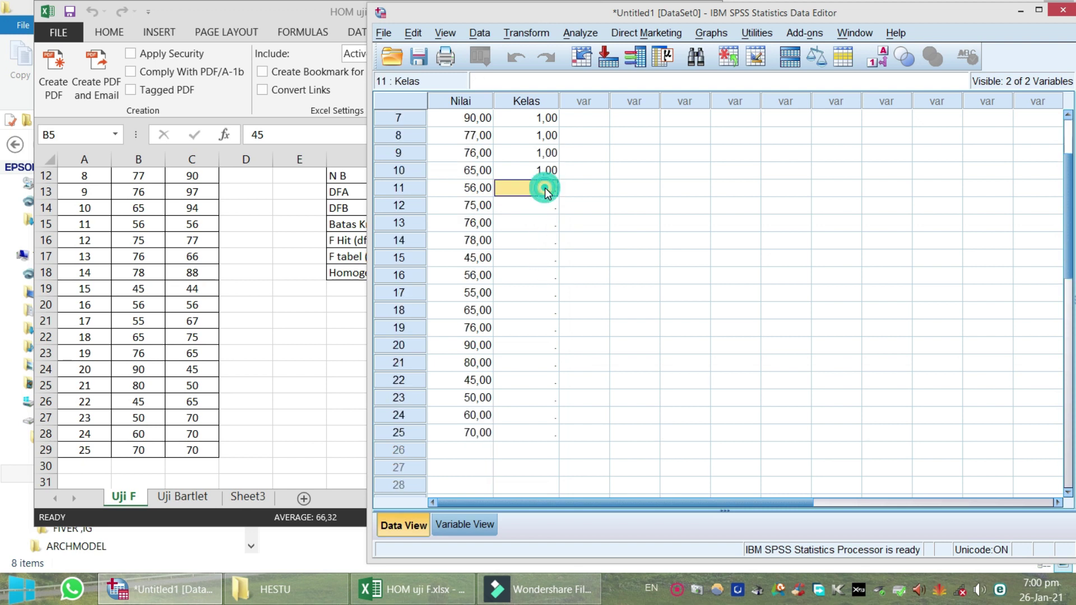
{"action": "key", "text": "ctrl+v"}
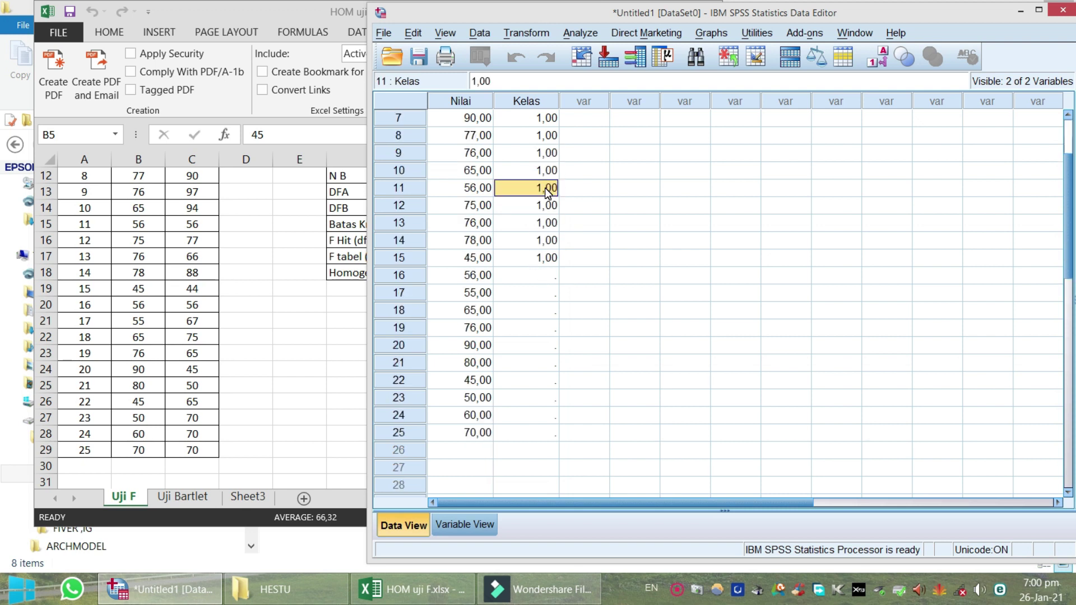
{"action": "left_click", "coordinate": [539, 280]}
{"action": "key", "text": "ctrl+v"}
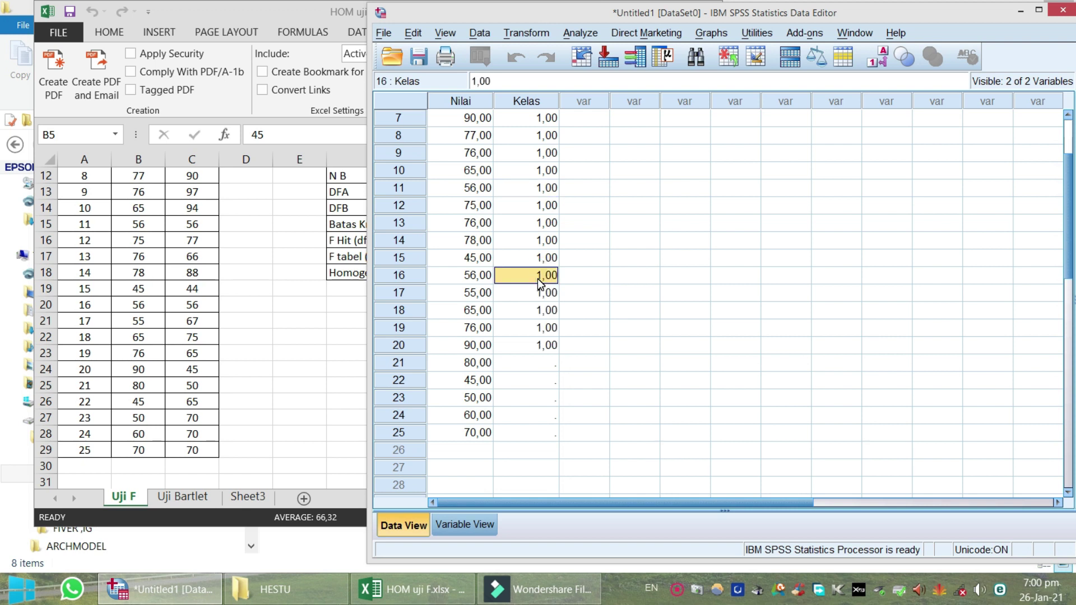
{"action": "left_click", "coordinate": [535, 364]}
{"action": "key", "text": "ctrl+v"}
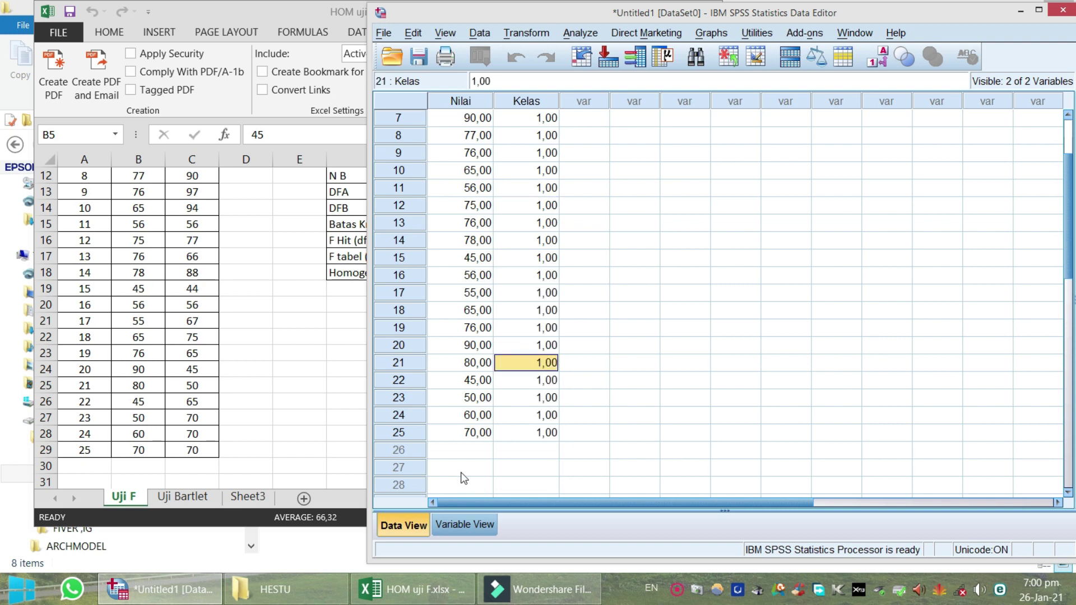
Copy the group B scores C5:C29 from the Excel worksheet into the SPSS Nilai column, starting at case 26.
{"action": "left_click", "coordinate": [257, 276]}
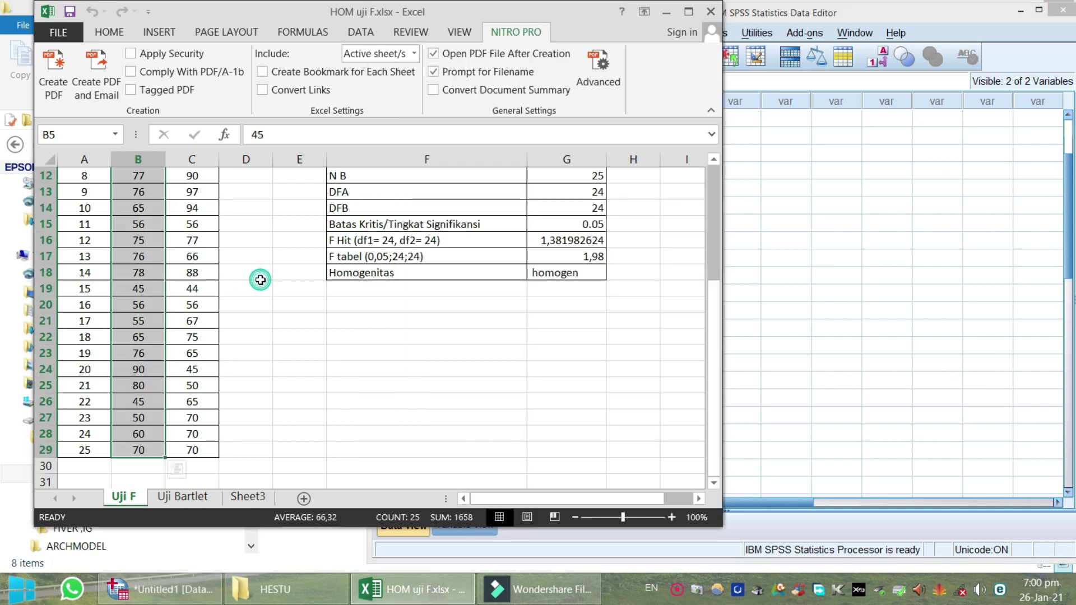
{"action": "scroll", "coordinate": [257, 276], "scroll_direction": "up", "scroll_amount": 4}
{"action": "left_click", "coordinate": [203, 242]}
{"action": "left_click_drag", "start_coordinate": [203, 261], "coordinate": [198, 447]}
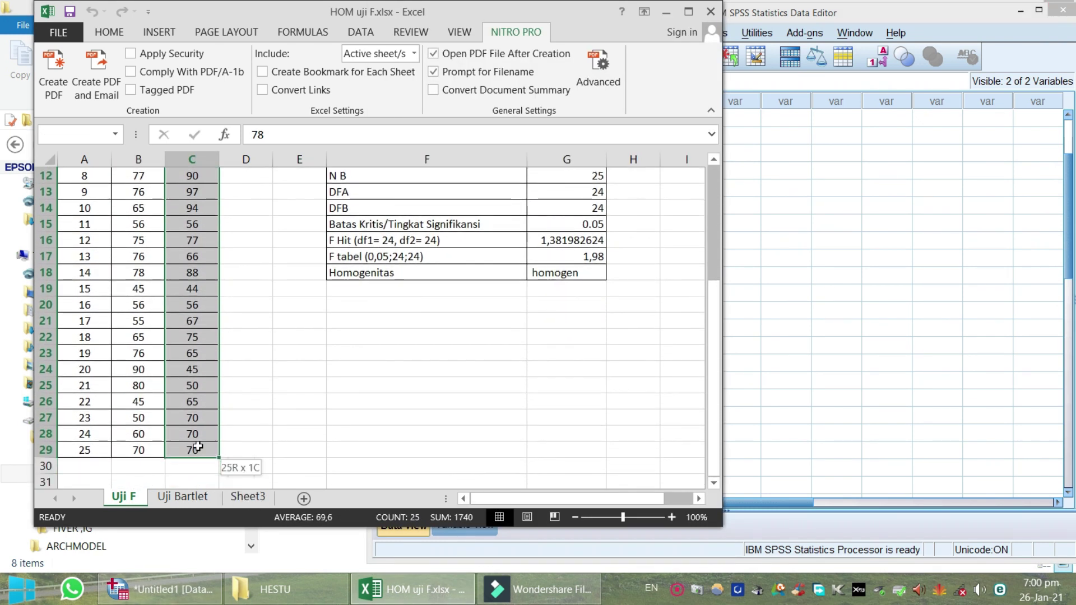
{"action": "key", "text": "ctrl+c"}
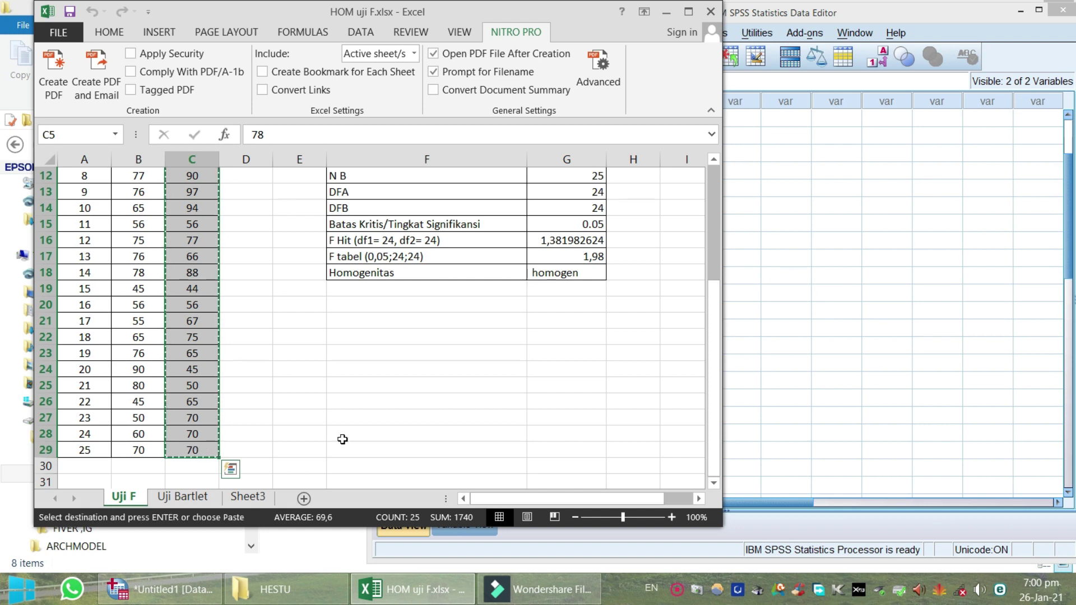
{"action": "left_click", "coordinate": [840, 398]}
{"action": "left_click", "coordinate": [470, 451]}
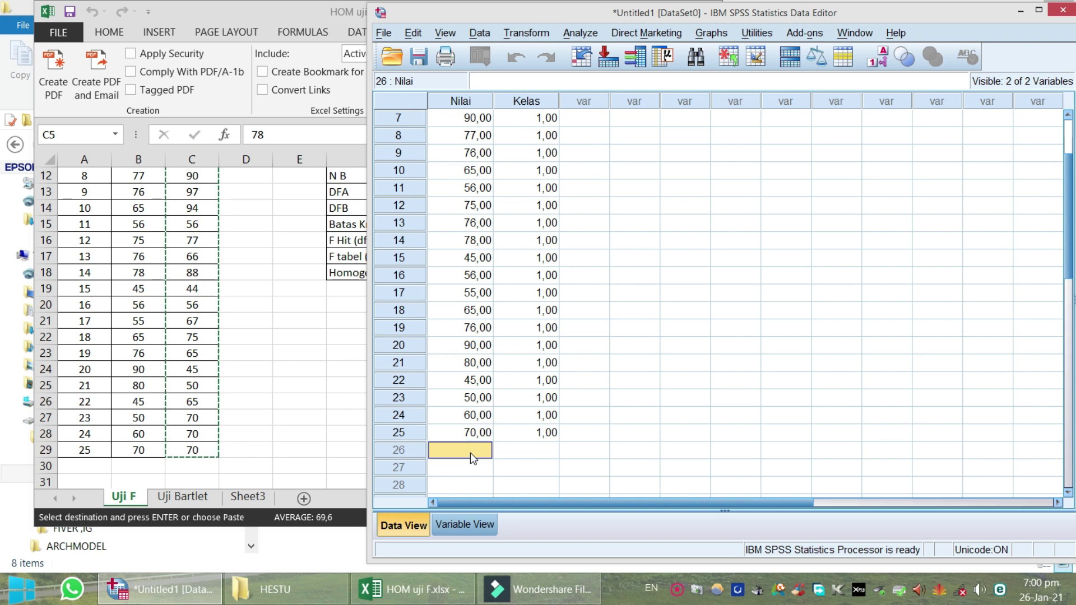
{"action": "key", "text": "ctrl+v"}
Enter the value 2 in the Kelas column for cases 26 through 33.
{"action": "left_click", "coordinate": [532, 449]}
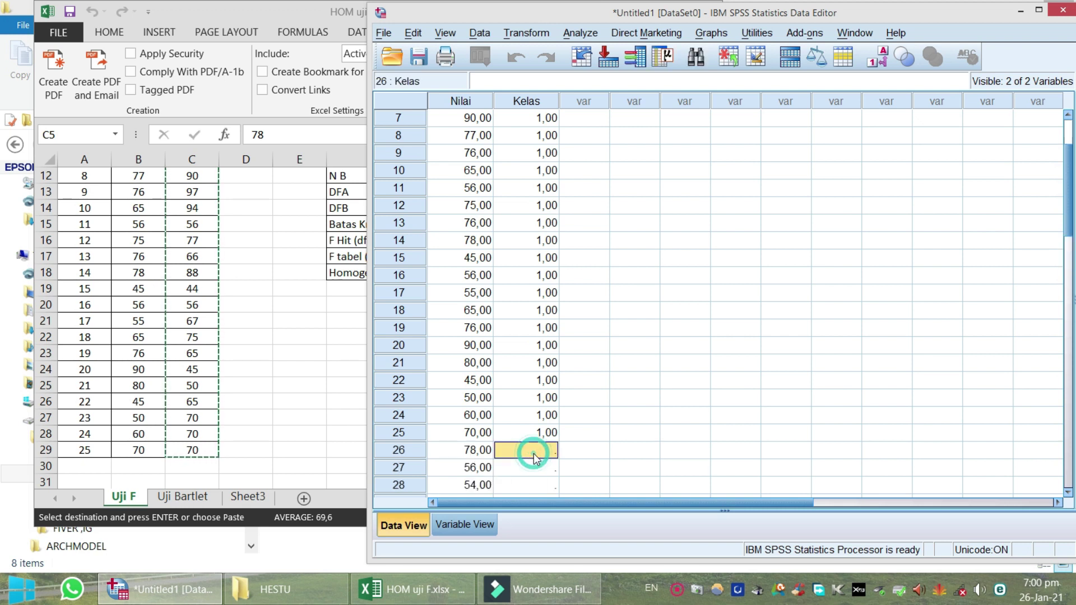
{"action": "type", "text": "2"}
{"action": "key", "text": "Return"}
{"action": "type", "text": "2"}
{"action": "key", "text": "Return"}
{"action": "type", "text": "2 2 2 2 2 2"}
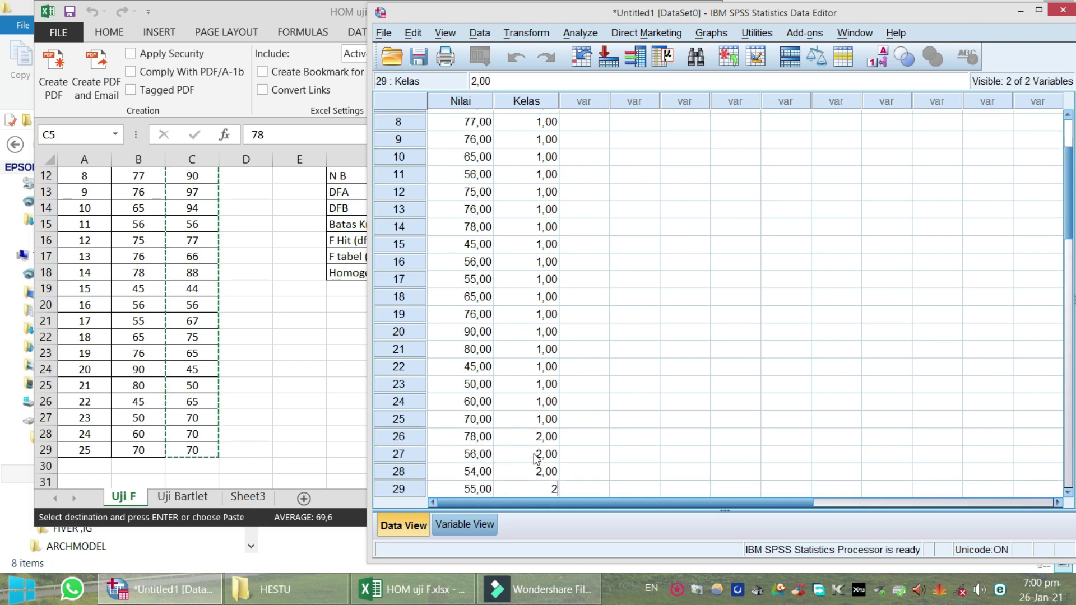
Copy the Kelas values of cases 26 to 33 and paste them in blocks into cases 34 through 49.
{"action": "left_click_drag", "start_coordinate": [549, 367], "coordinate": [547, 489]}
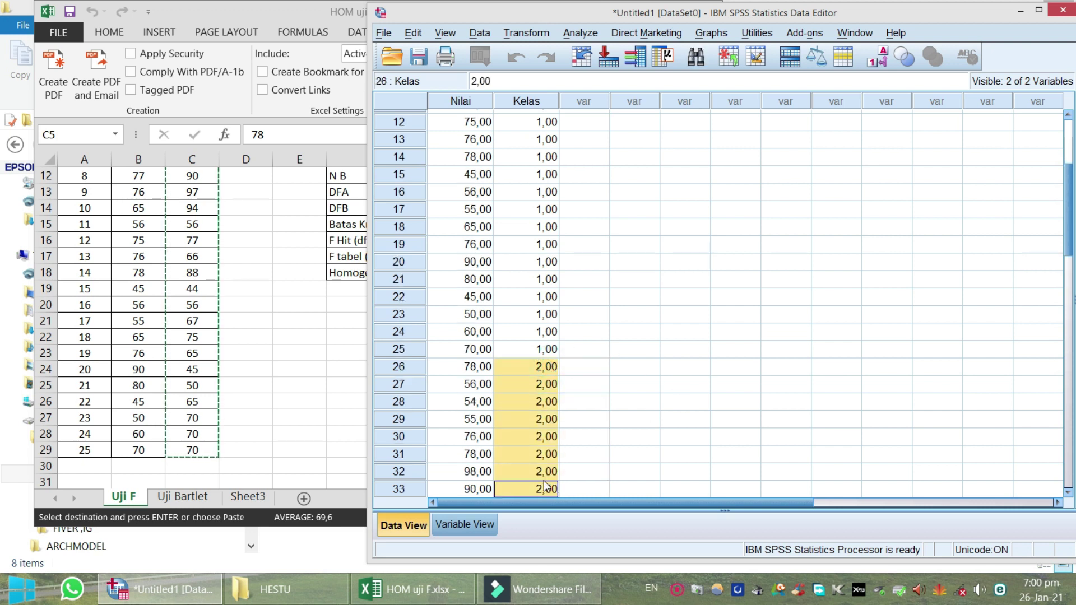
{"action": "key", "text": "ctrl+c"}
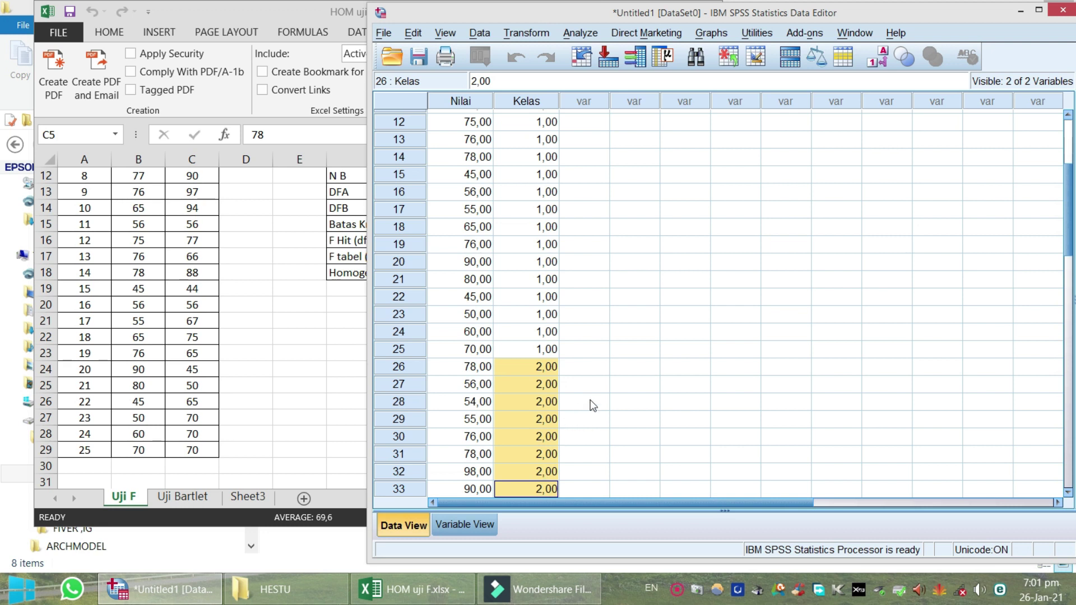
{"action": "scroll", "coordinate": [588, 404], "scroll_direction": "down", "scroll_amount": 3}
{"action": "left_click", "coordinate": [528, 366]}
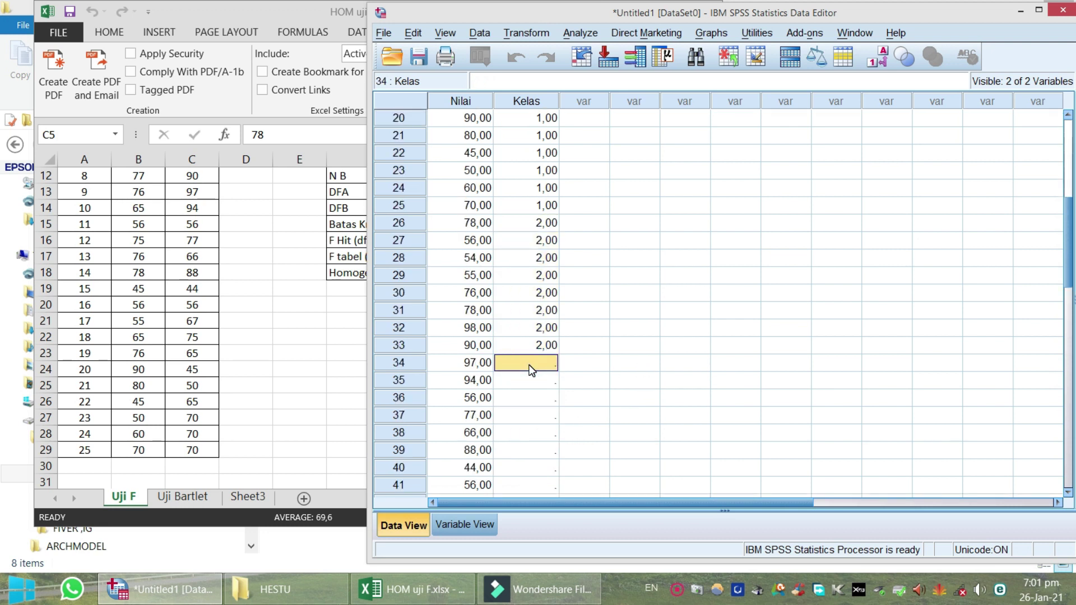
{"action": "key", "text": "ctrl+v"}
{"action": "scroll", "coordinate": [634, 356], "scroll_direction": "down", "scroll_amount": 3}
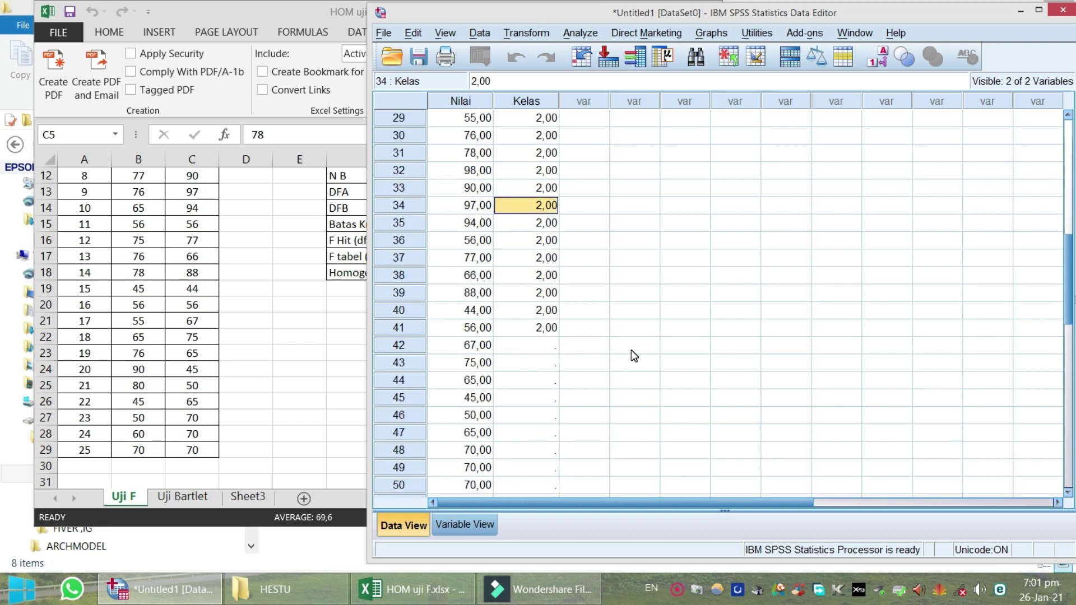
{"action": "left_click", "coordinate": [524, 346]}
{"action": "key", "text": "ctrl+v"}
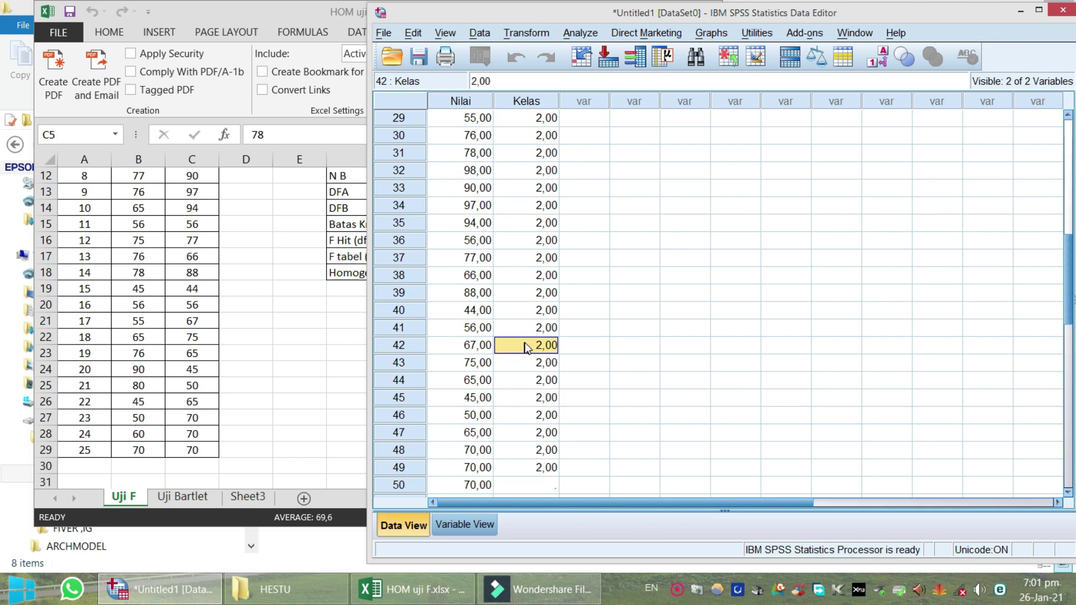
Set the Kelas value of case 50 to 2 to complete the group B coding.
{"action": "scroll", "coordinate": [524, 342], "scroll_direction": "down", "scroll_amount": 3}
{"action": "left_click", "coordinate": [541, 317]}
{"action": "left_click", "coordinate": [542, 327]}
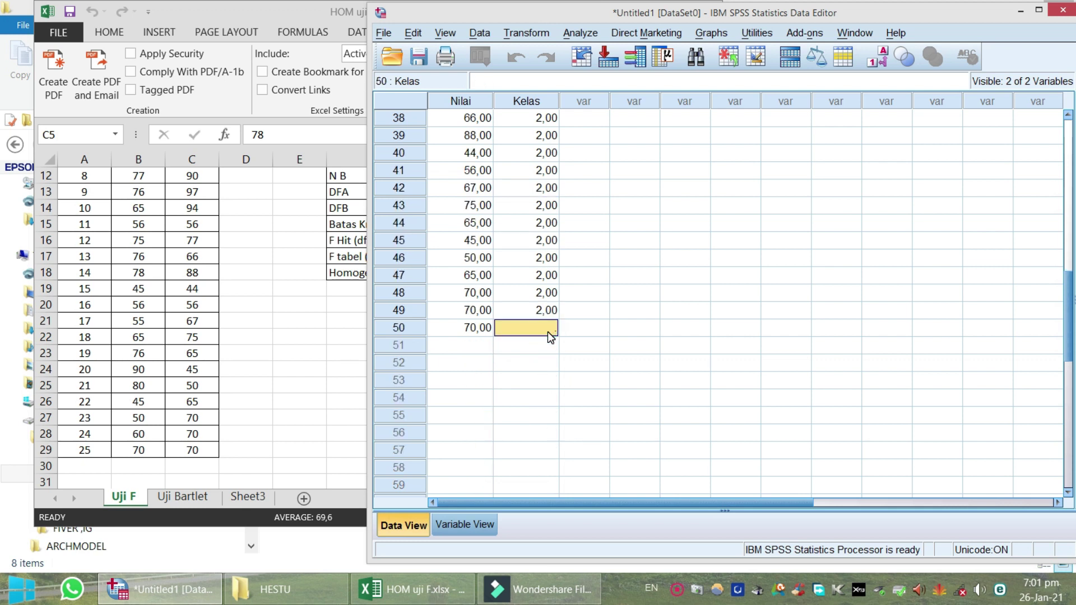
{"action": "type", "text": "2"}
{"action": "left_click", "coordinate": [622, 335]}
{"action": "scroll", "coordinate": [622, 335], "scroll_direction": "up", "scroll_amount": 6}
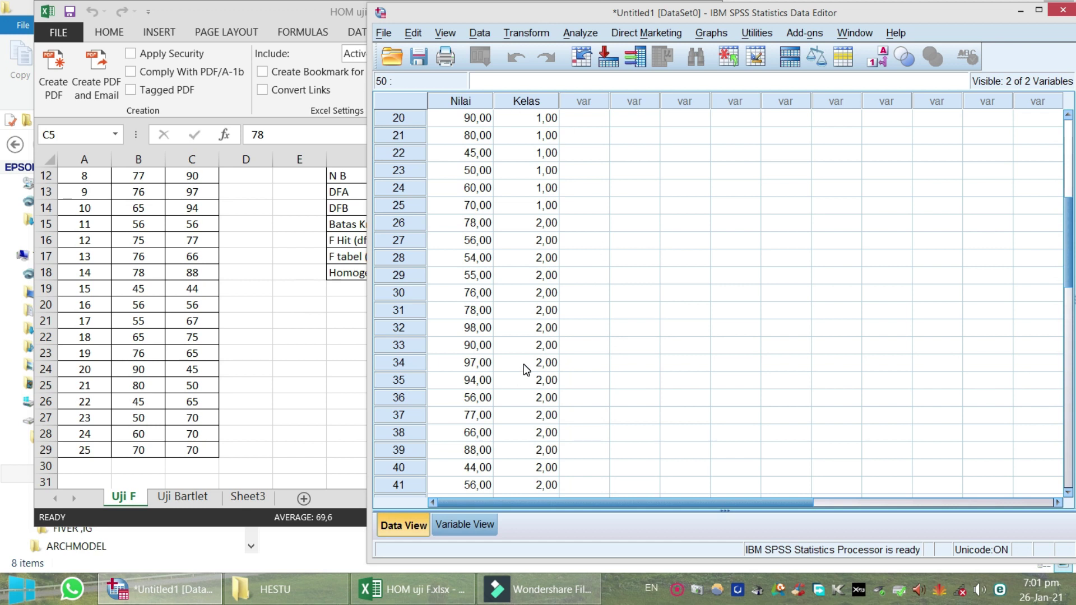
Set up a One-Way ANOVA with Nilai as the dependent variable and Kelas as the factor.
{"action": "left_click", "coordinate": [586, 34]}
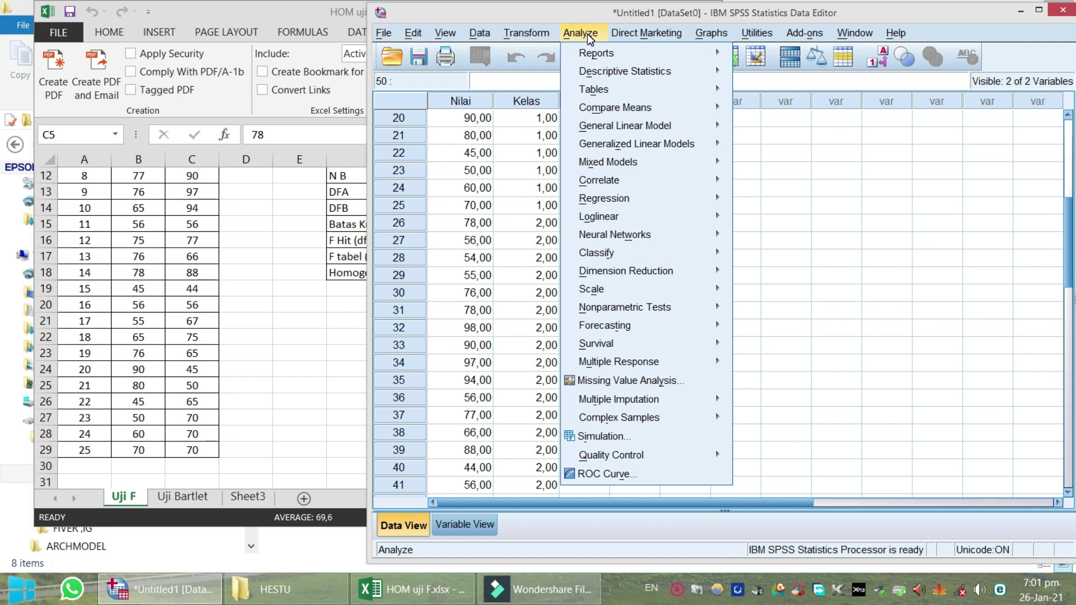
{"action": "mouse_move", "coordinate": [615, 108]}
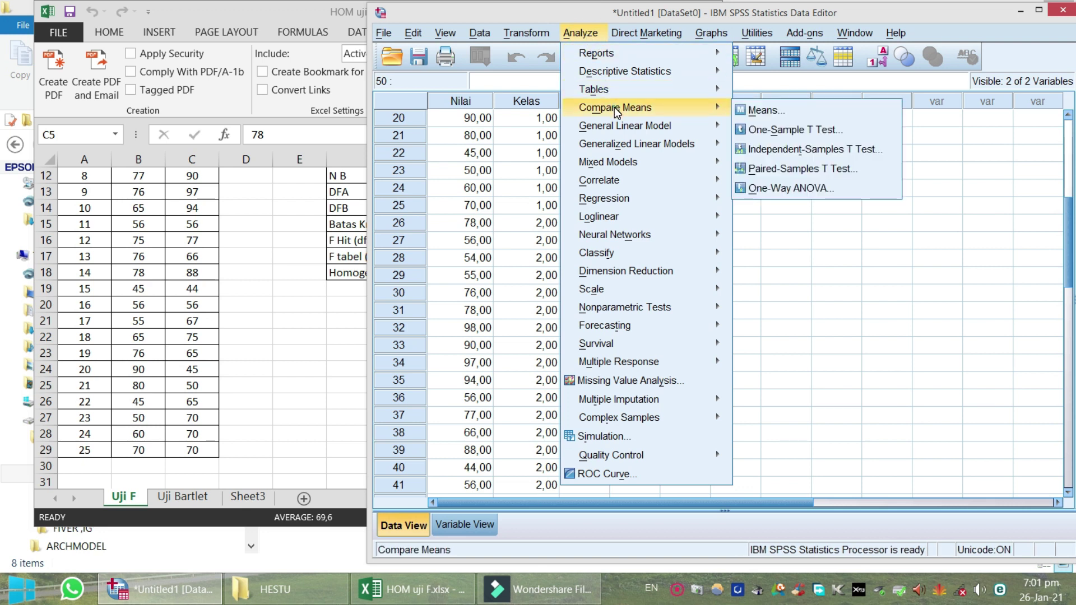
{"action": "mouse_move", "coordinate": [717, 125]}
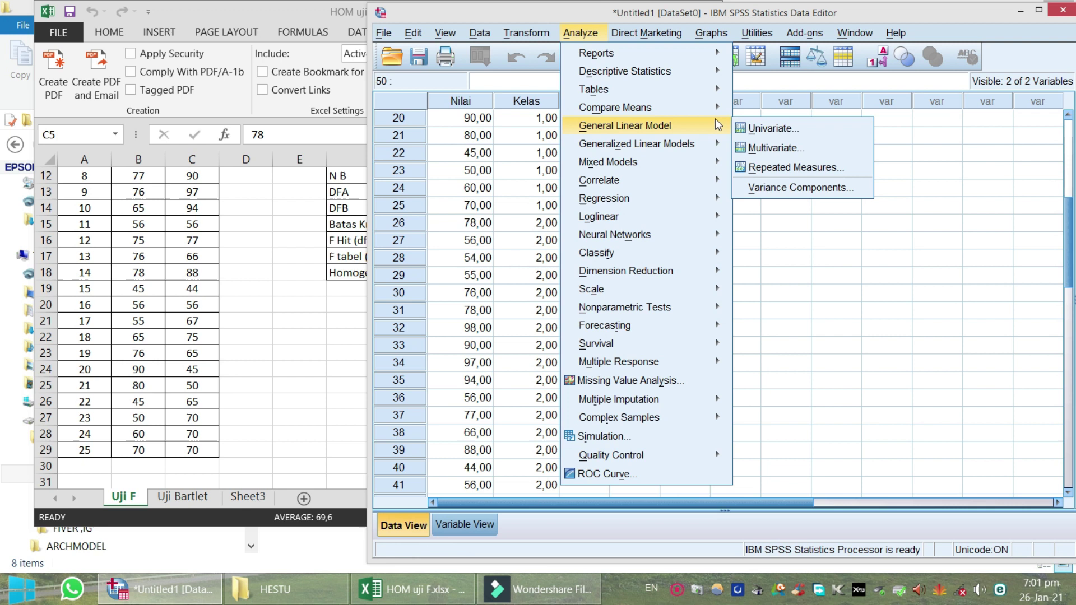
{"action": "left_click", "coordinate": [798, 193]}
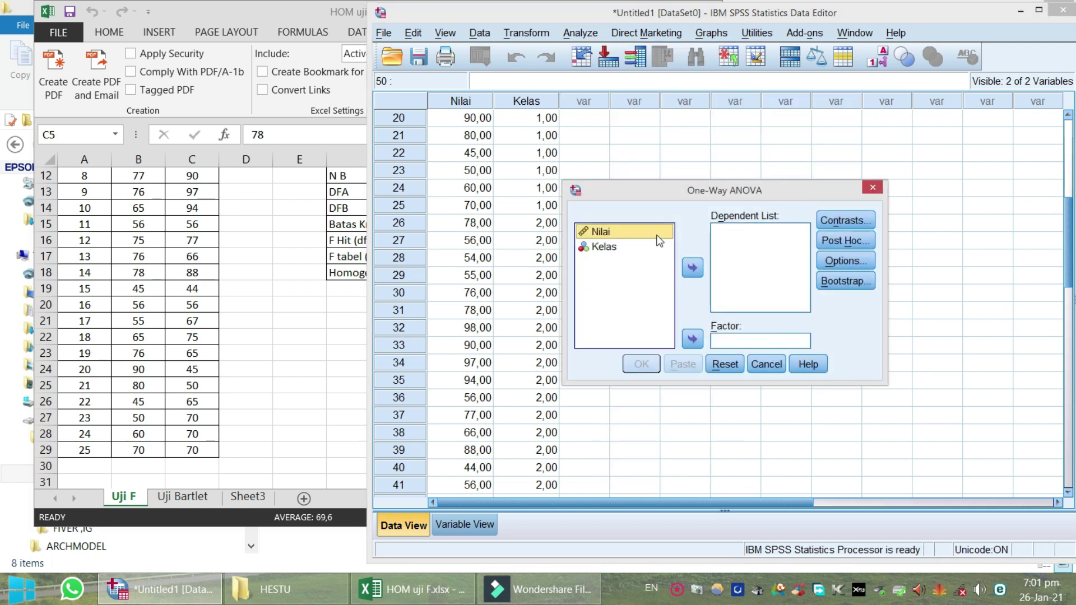
{"action": "left_click", "coordinate": [692, 267]}
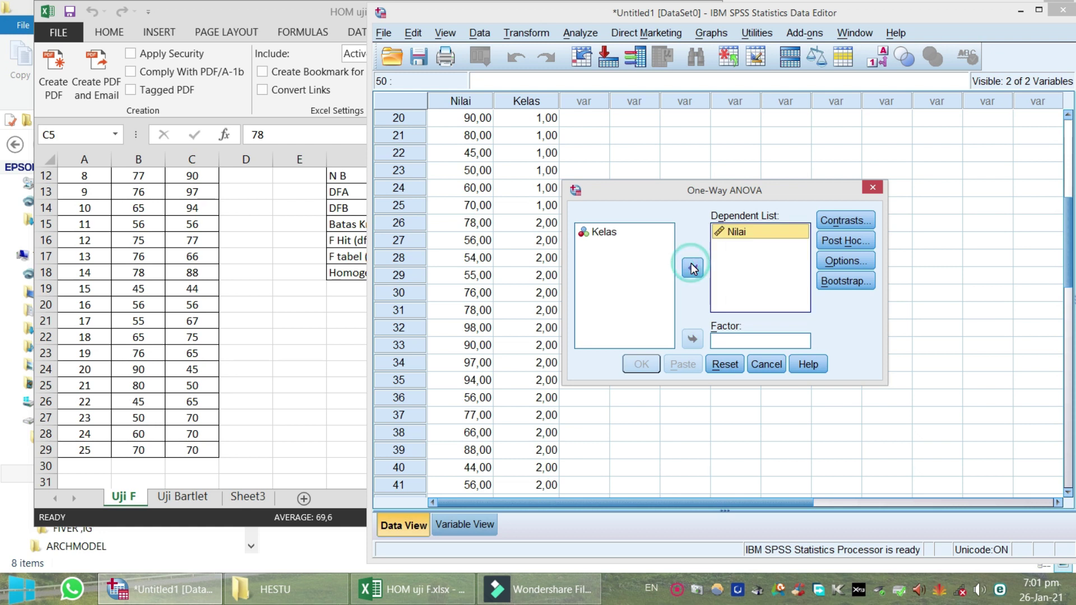
{"action": "left_click", "coordinate": [599, 232]}
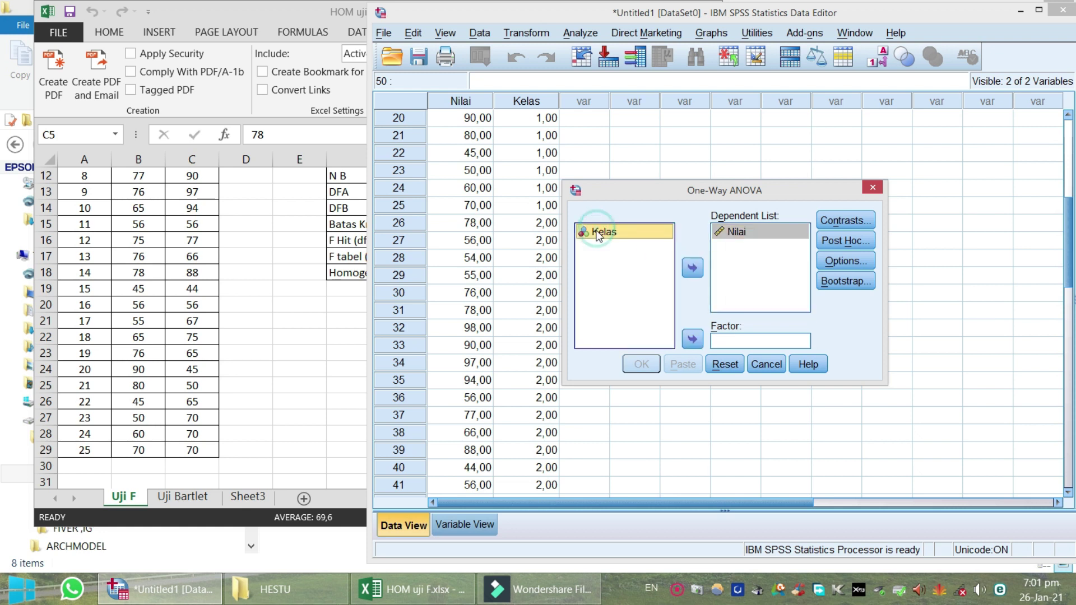
{"action": "left_click", "coordinate": [692, 338]}
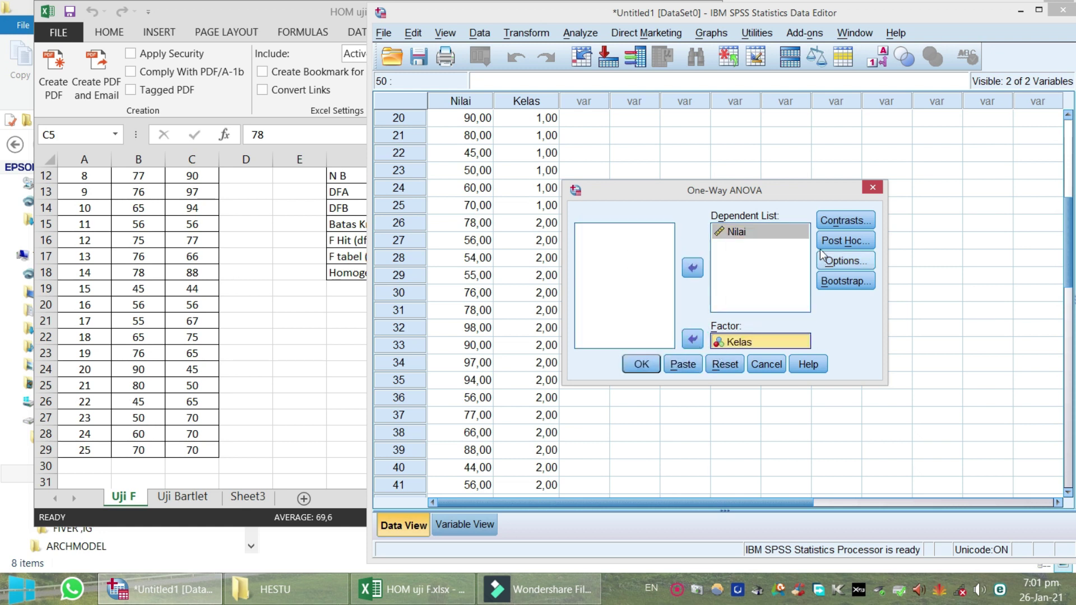
Include the homogeneity of variance test in the ANOVA statistics and run the analysis.
{"action": "left_click", "coordinate": [840, 261]}
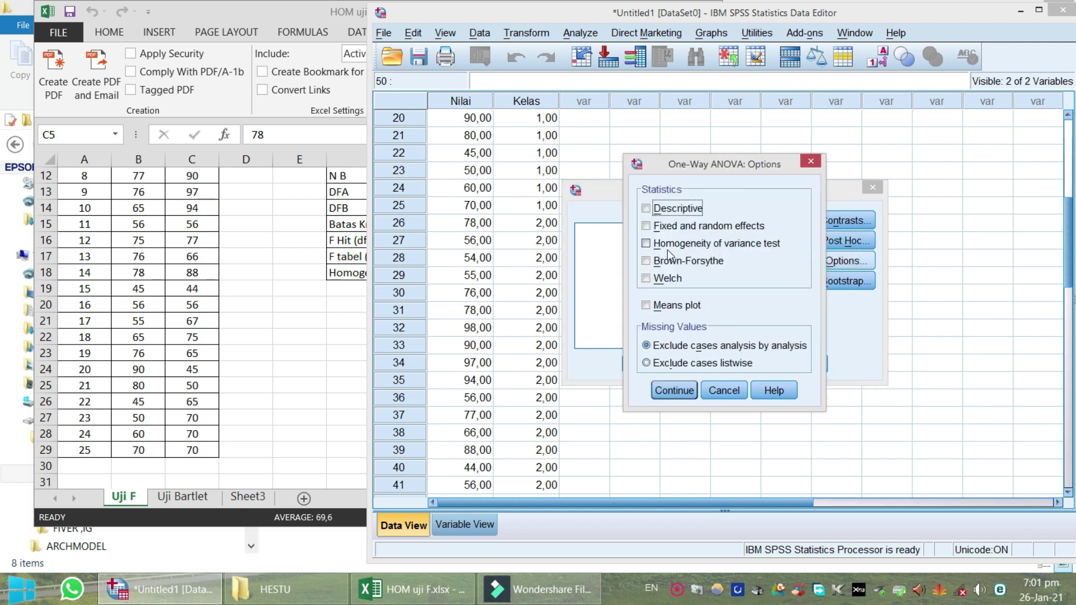
{"action": "left_click", "coordinate": [648, 245]}
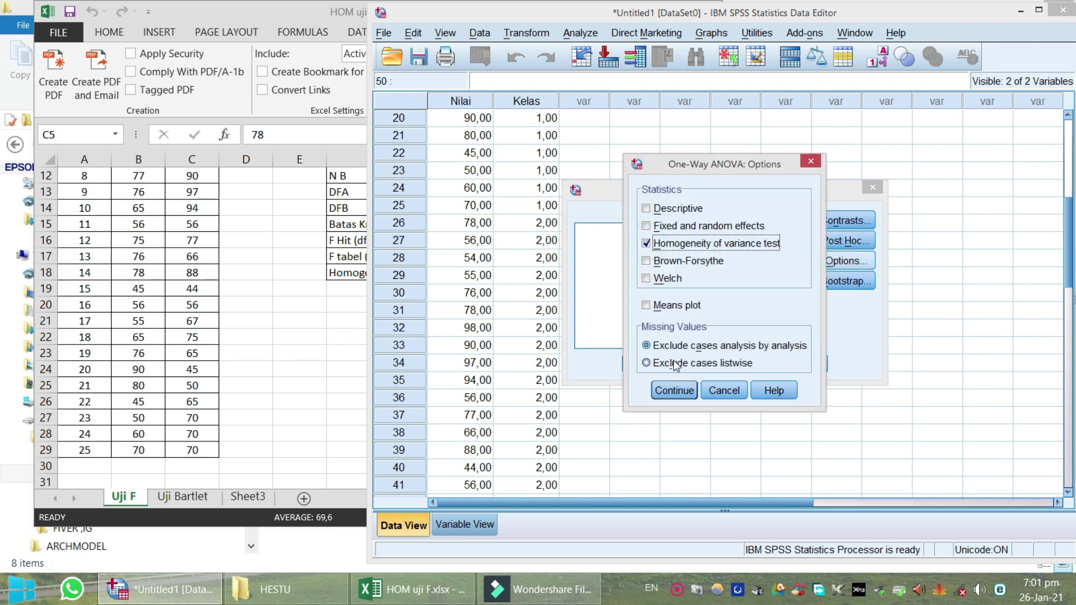
{"action": "left_click", "coordinate": [675, 391]}
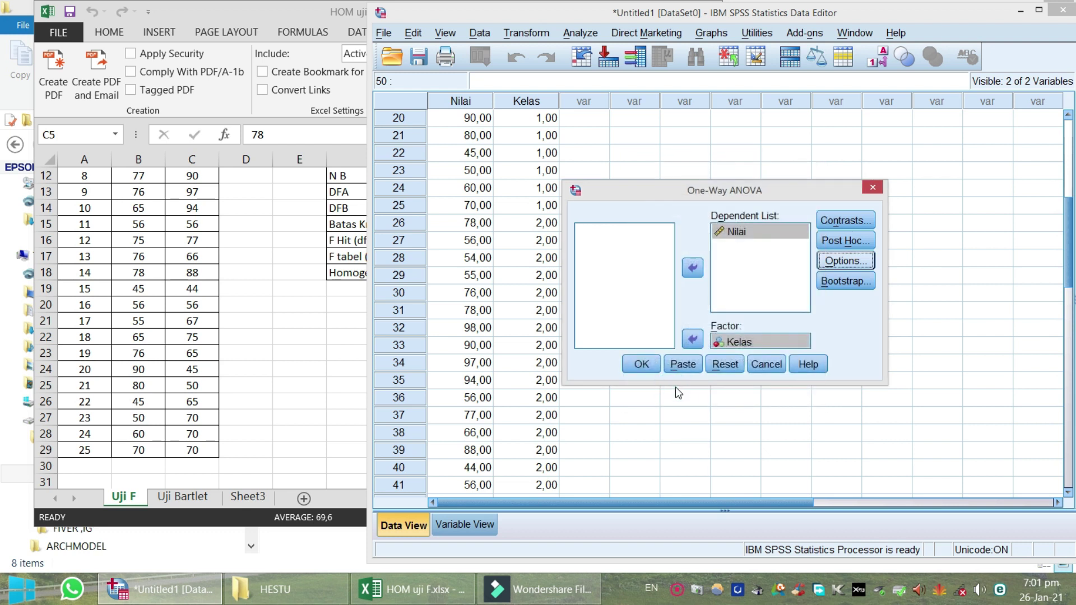
{"action": "left_click", "coordinate": [641, 365]}
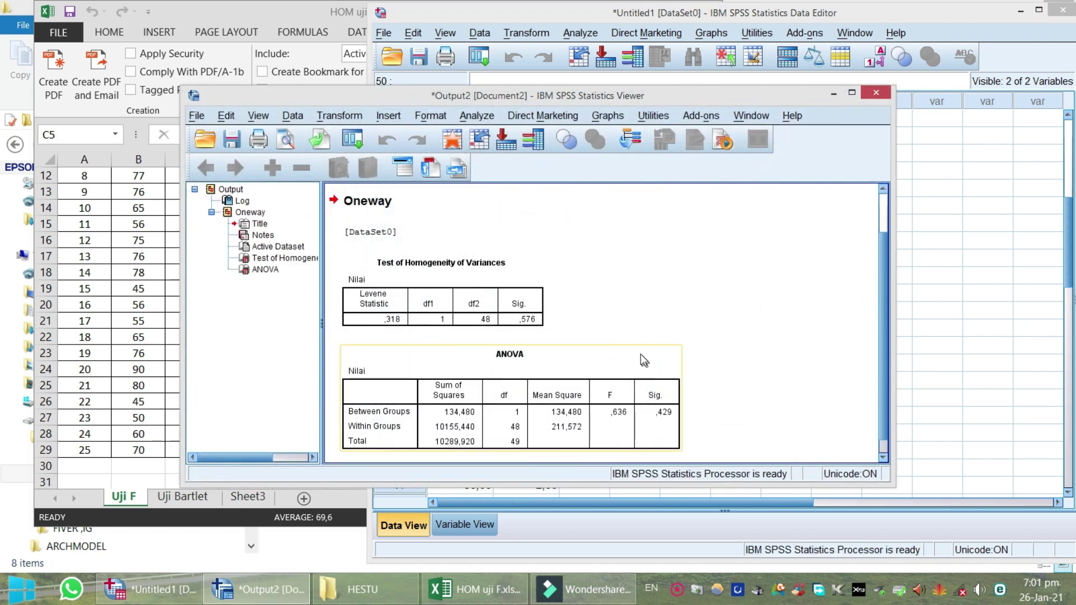
{"action": "scroll", "coordinate": [643, 312], "scroll_direction": "down", "scroll_amount": 1}
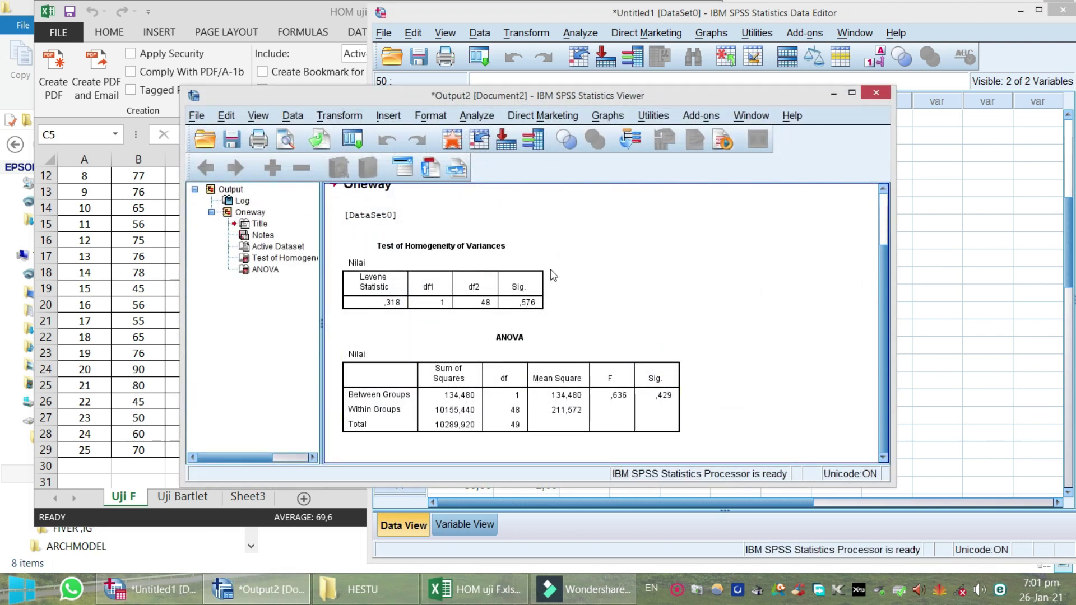